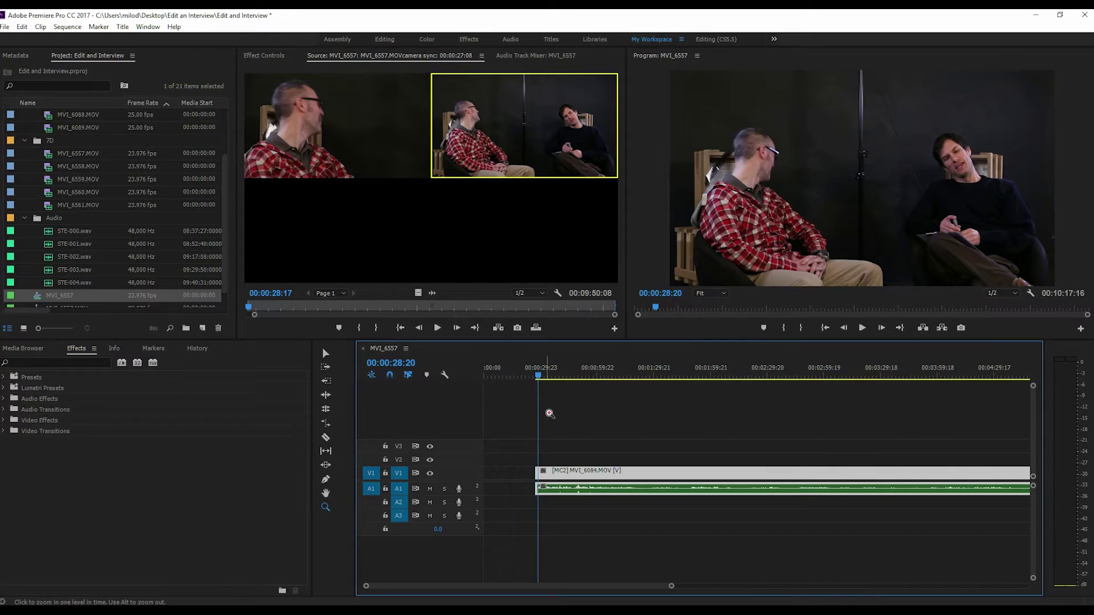
# Slide the MVI_6084 clip to start at 00:00:29:08 and make the second camera the active multicam angle.
pyautogui.press('v')
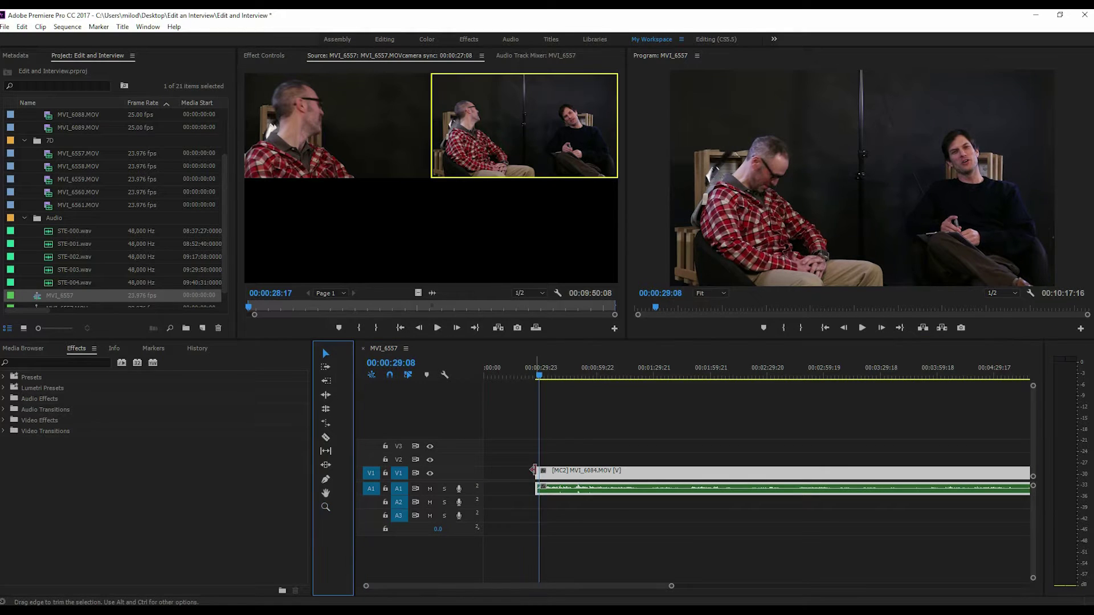
pyautogui.moveTo(557, 472); pyautogui.dragTo(572, 477)
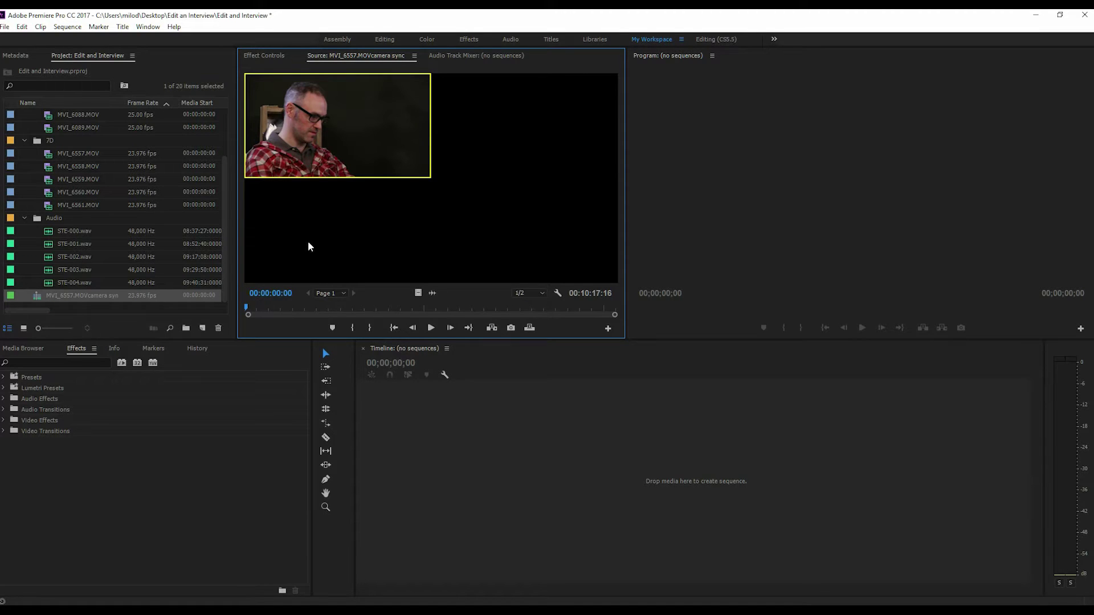
pyautogui.click(249, 309)
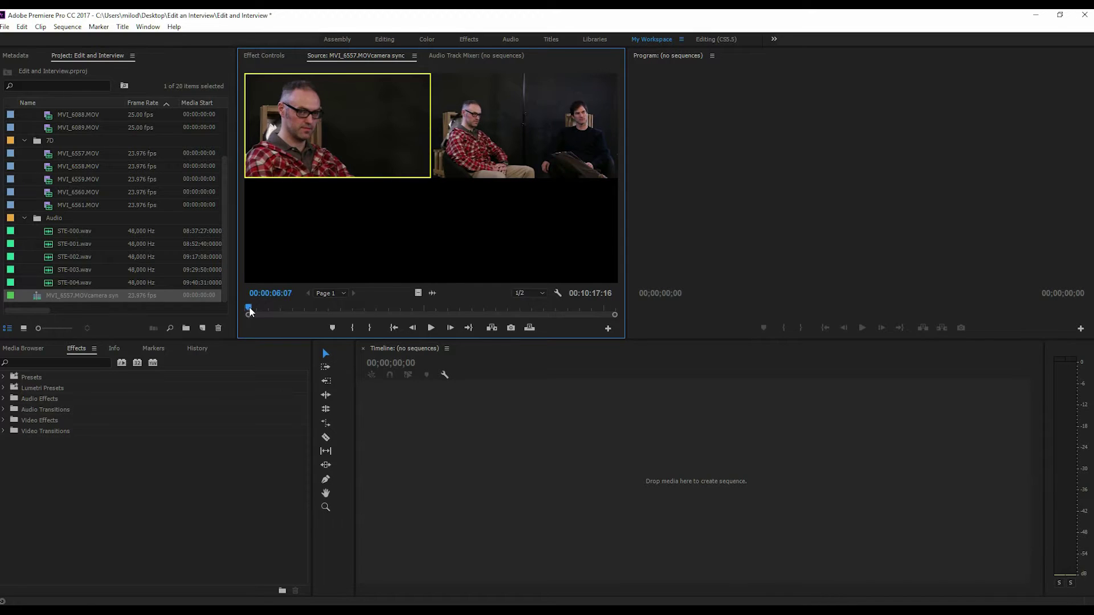
pyautogui.moveTo(249, 310); pyautogui.dragTo(254, 309)
pyautogui.click(499, 172)
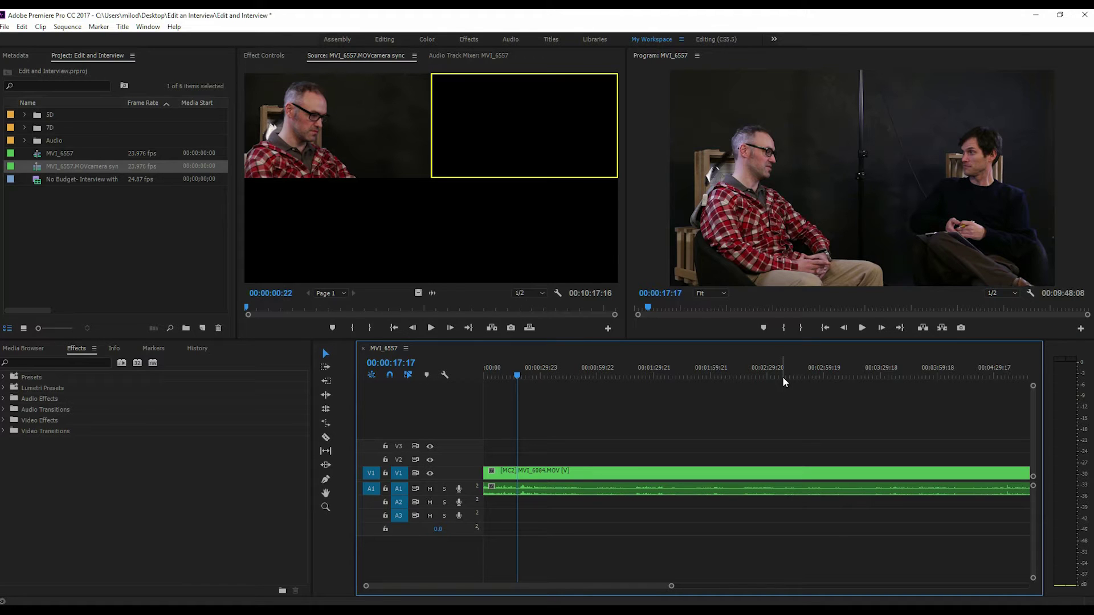
# Import videoplayback.mp4 from File Explorer into the project and load it in the Source Monitor.
pyautogui.click(651, 310)
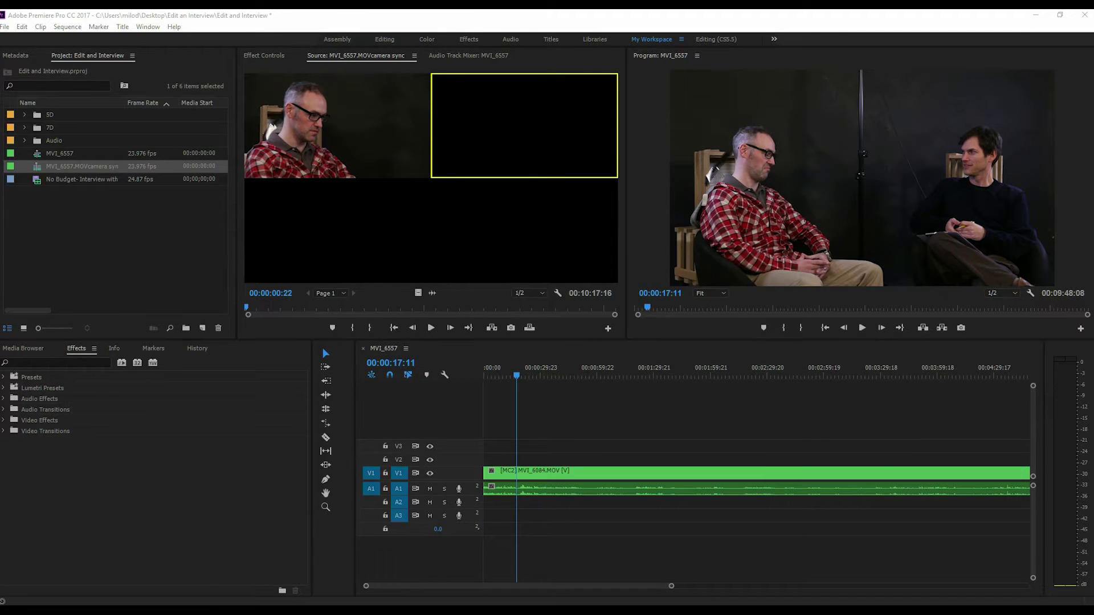
pyautogui.hotkey('alt', 'Tab')
pyautogui.click(473, 319)
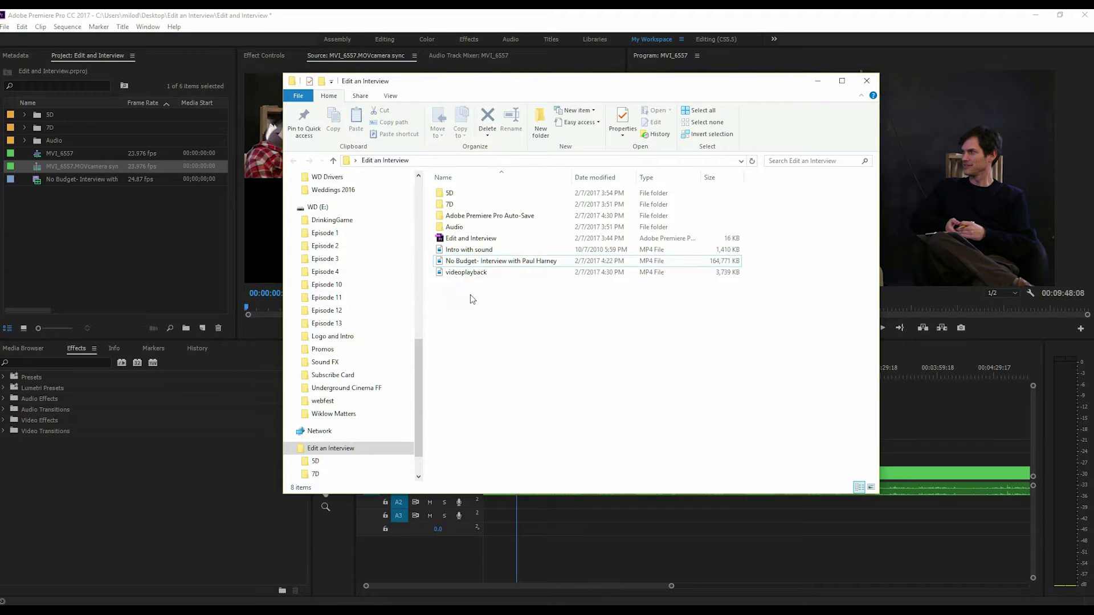
pyautogui.moveTo(468, 277); pyautogui.dragTo(107, 244)
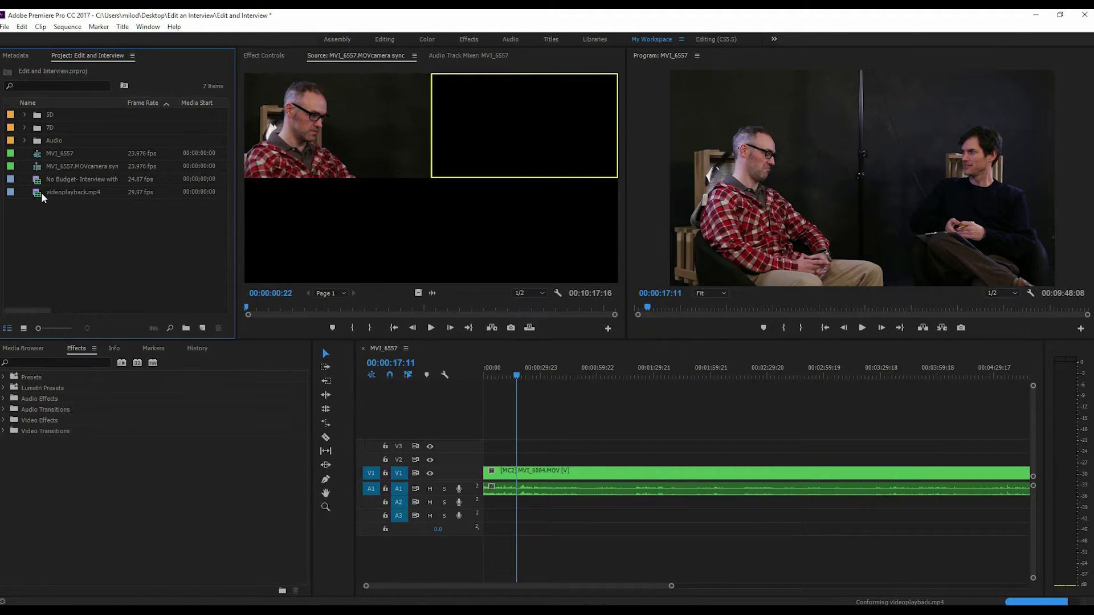
pyautogui.doubleClick(40, 194)
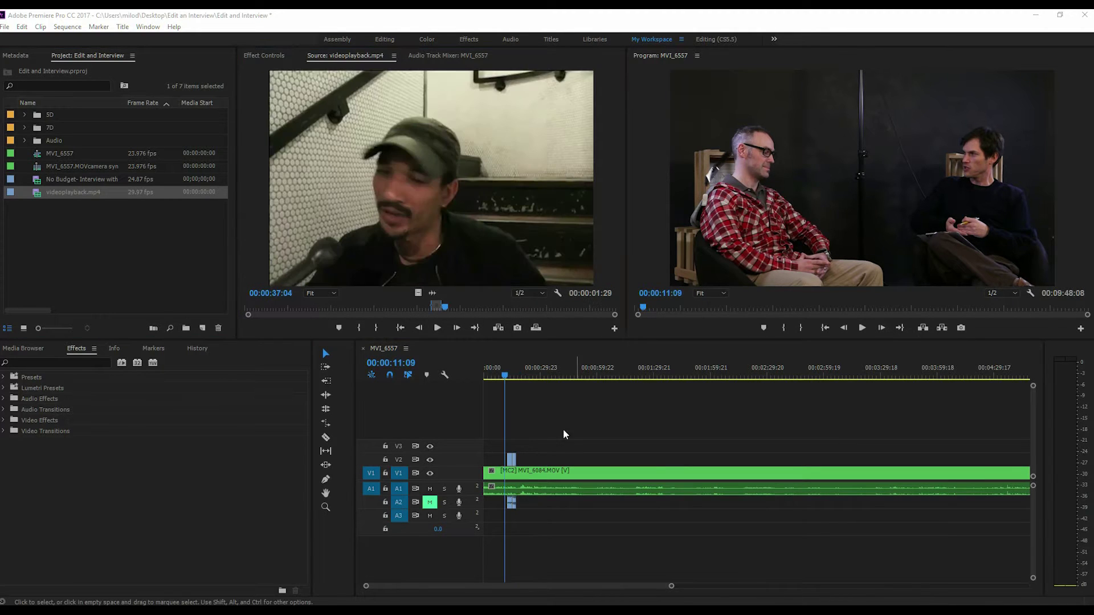
# Overwrite the marked videoplayback.mp4 excerpt onto V2/A2, then play the sequence from 00:00:05:23 to check it.
pyautogui.click(503, 379)
pyautogui.moveTo(504, 382); pyautogui.dragTo(496, 377)
pyautogui.hotkey('shift', '5')
pyautogui.press('space')
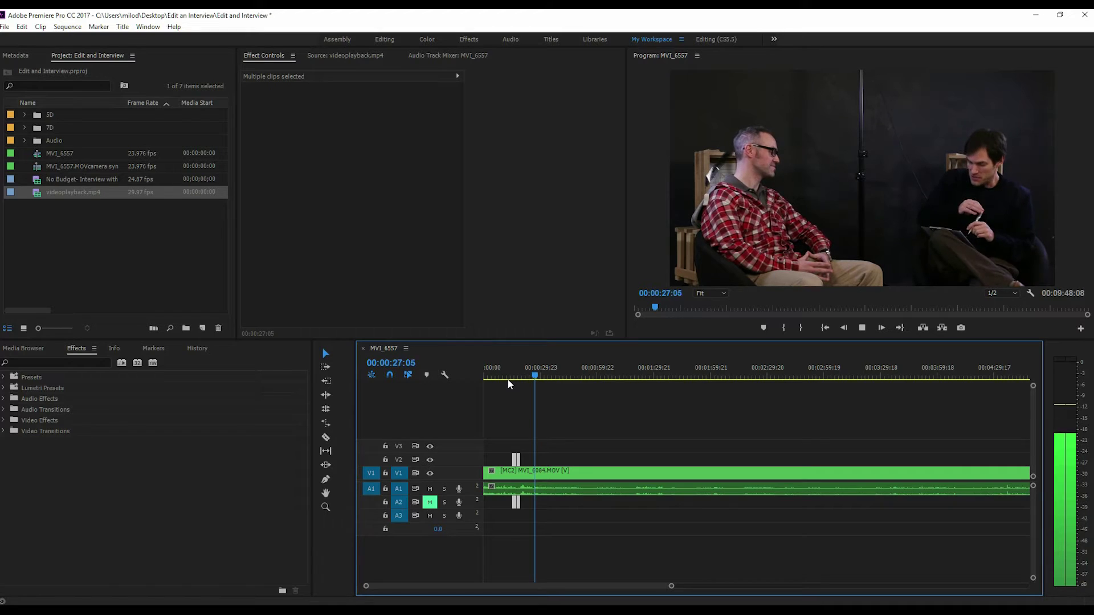
pyautogui.press('space')
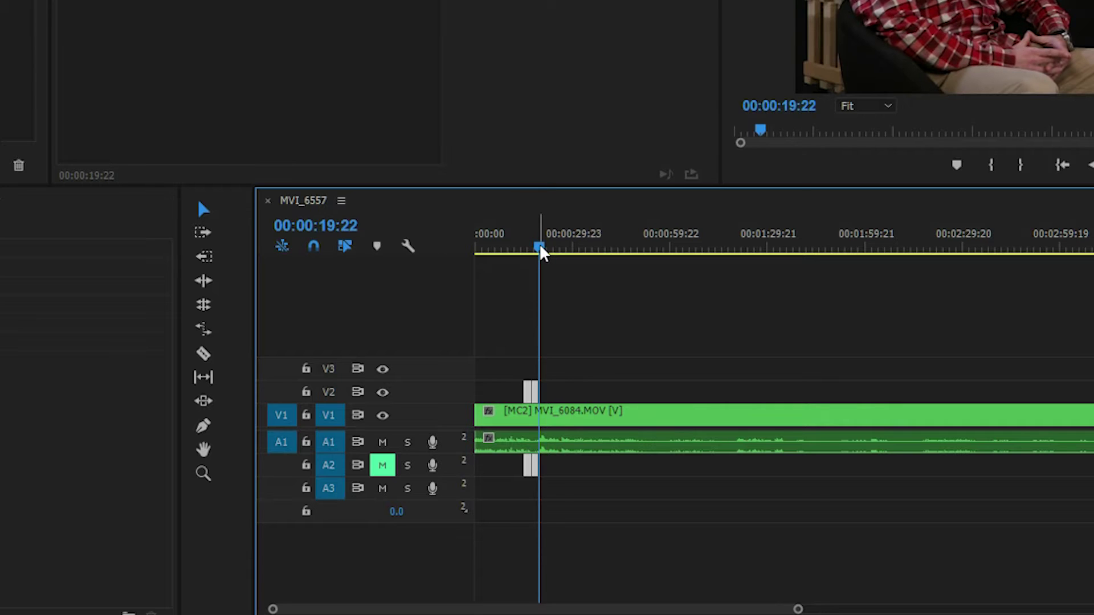
# Razor the interview clip at 00:00:22:21 and park the playhead at 00:00:28:01.
pyautogui.press('space')
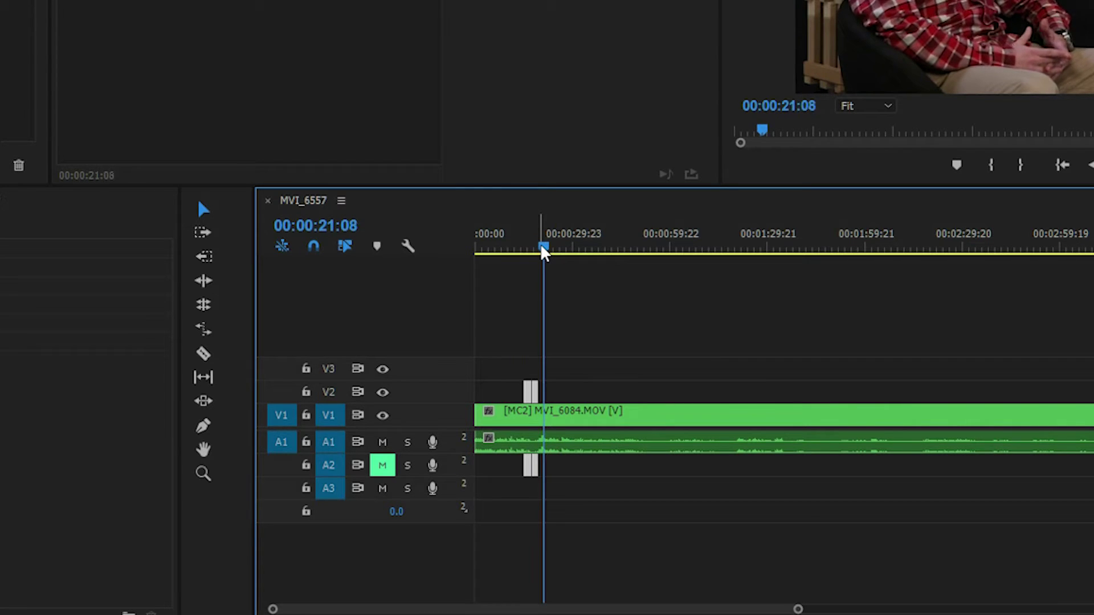
pyautogui.press('space')
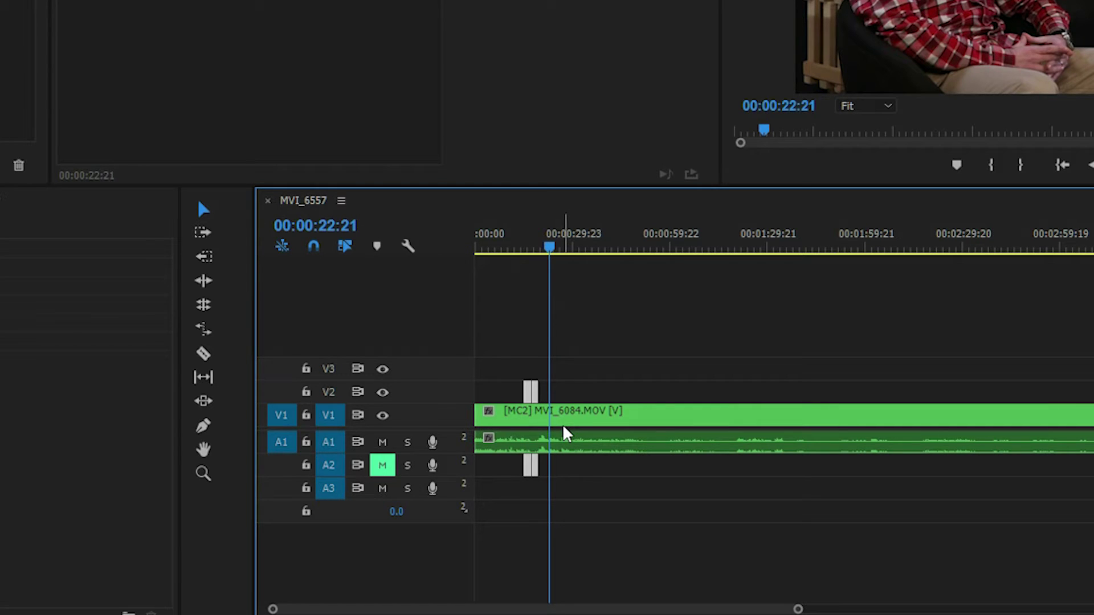
pyautogui.press('c')
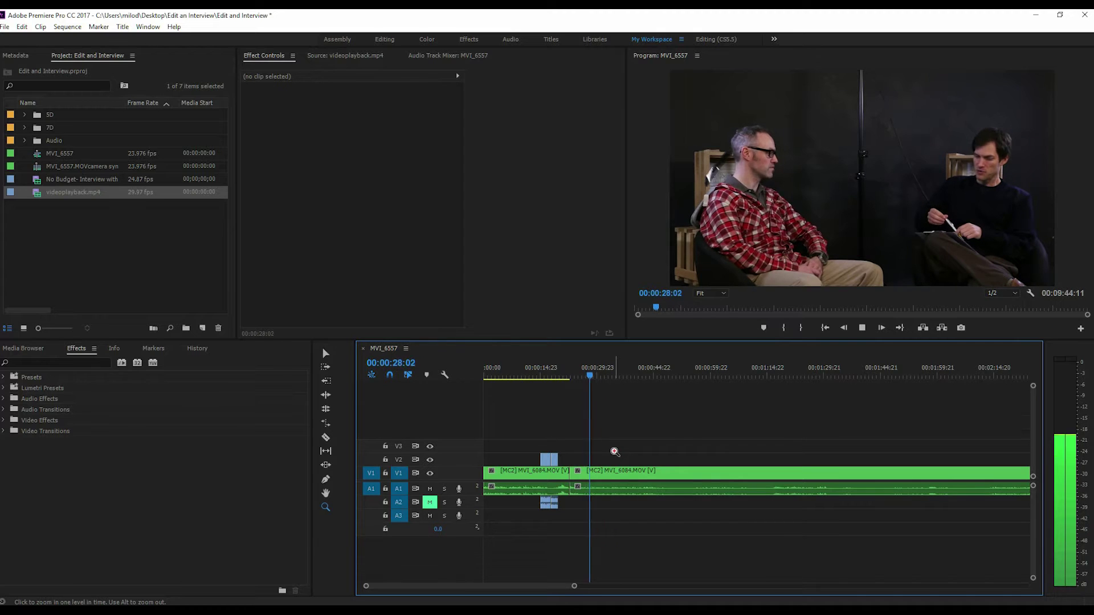
pyautogui.press('space')
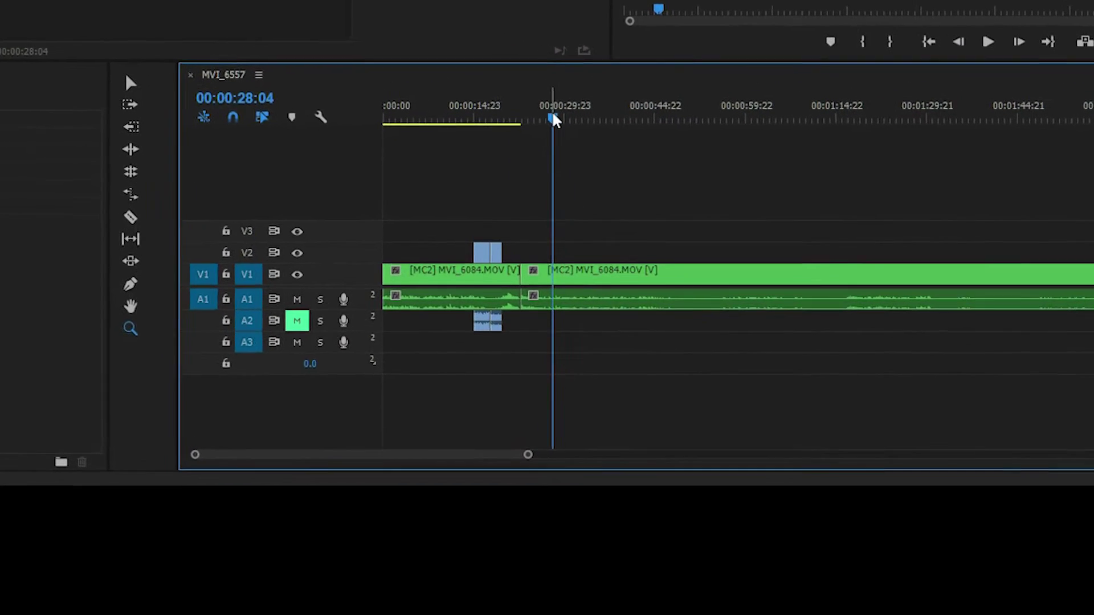
pyautogui.click(541, 98)
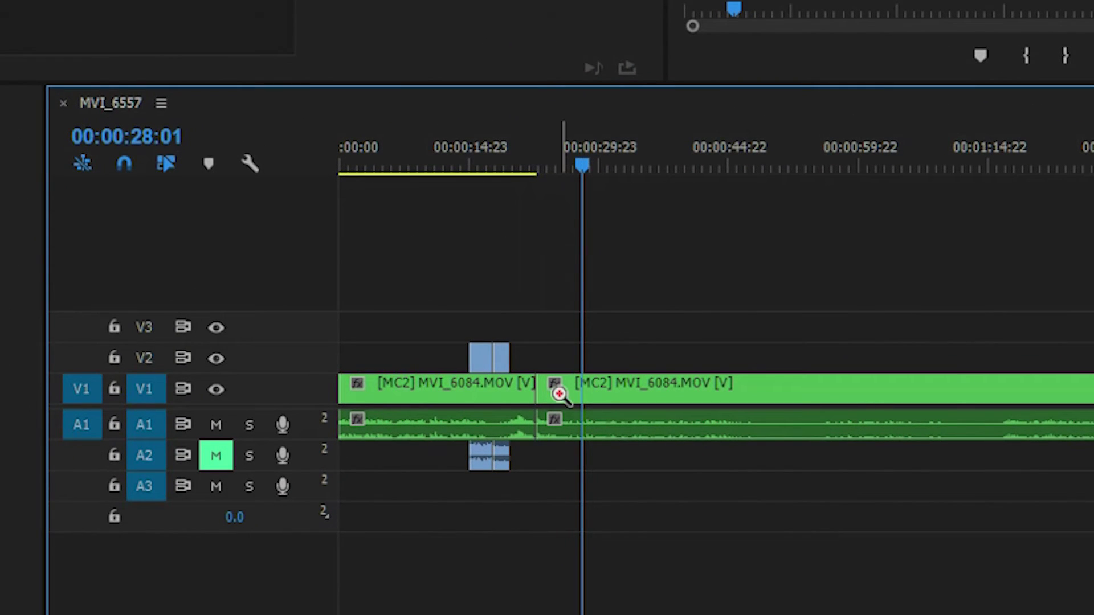
pyautogui.press('c')
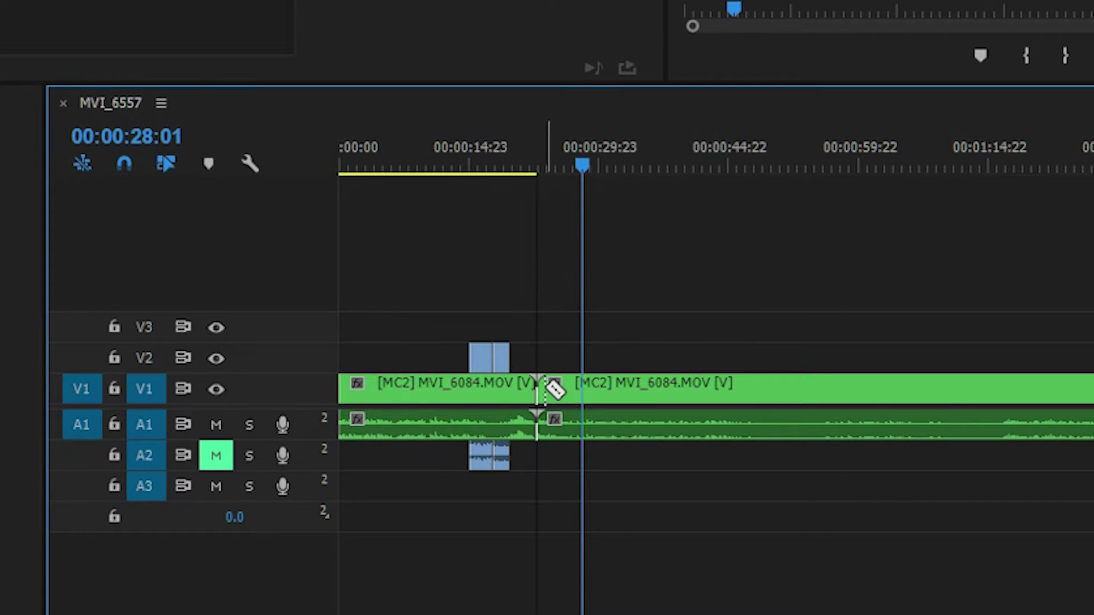
# Trim the next clip's head to 00:00:28:01, ripple delete the gap, and play across the join.
pyautogui.press('v')
pyautogui.moveTo(541, 388); pyautogui.dragTo(582, 387)
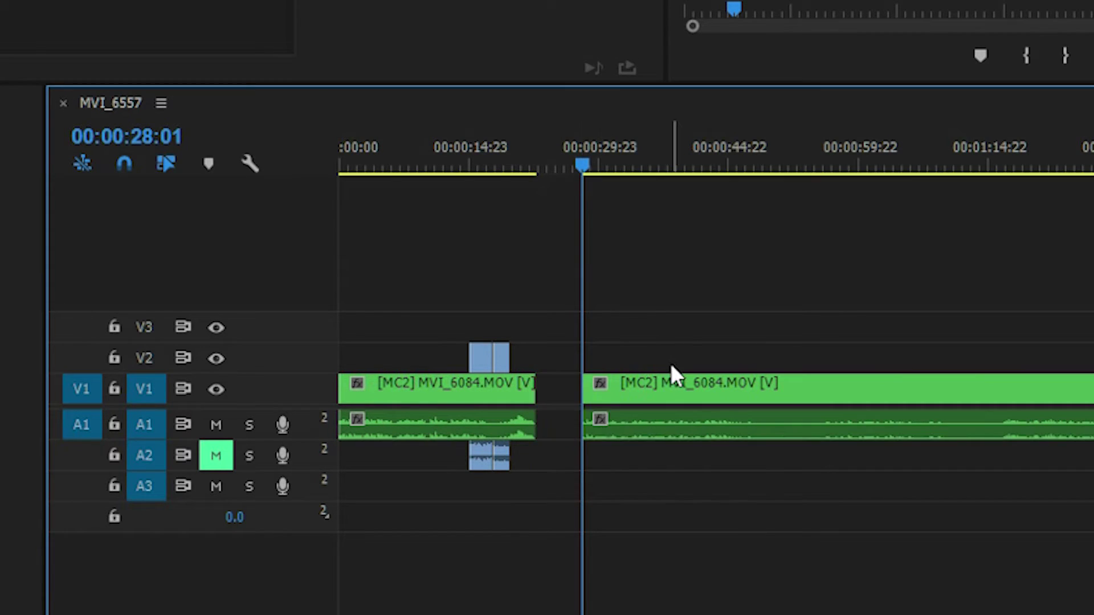
pyautogui.rightClick(566, 393)
pyautogui.click(638, 405)
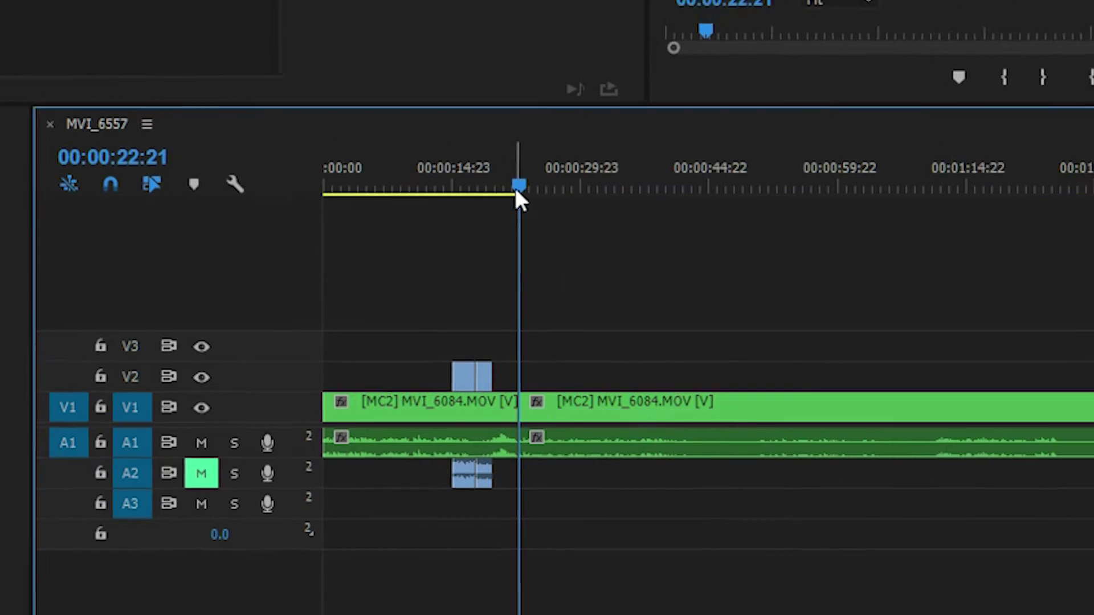
pyautogui.moveTo(519, 193); pyautogui.dragTo(503, 193)
pyautogui.press('space')
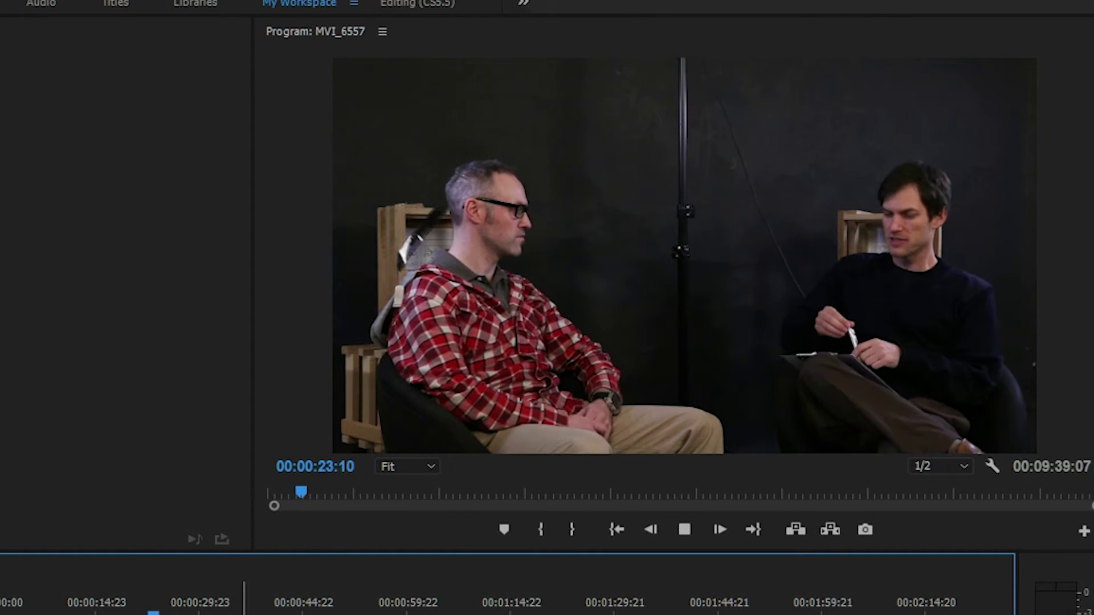
pyautogui.press('space')
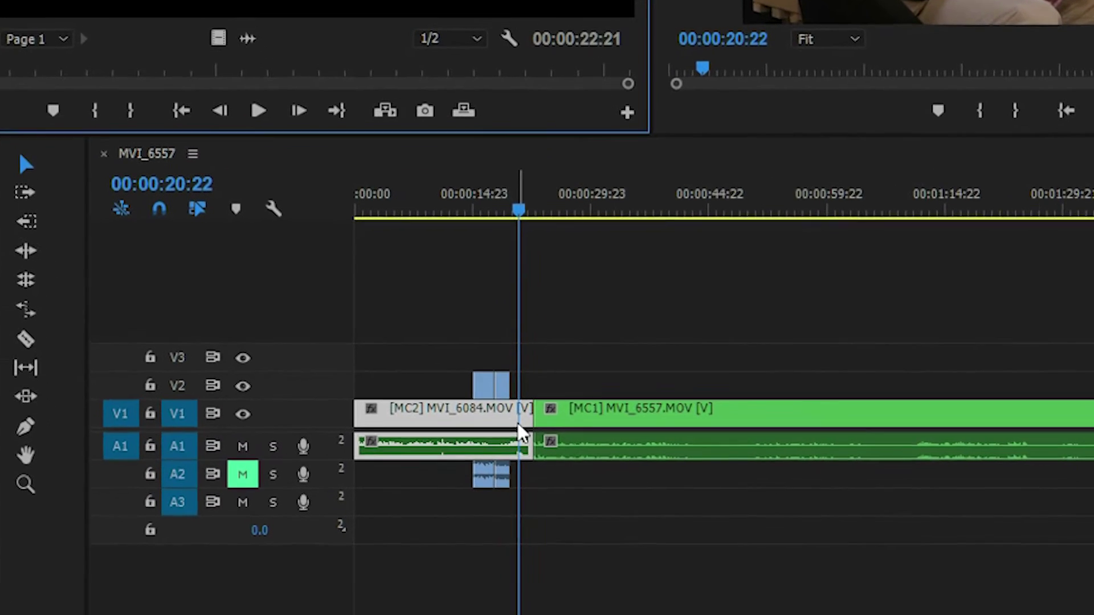
# Switch the clip after the 00:00:22:21 cut to the wide two-person camera 2 angle and review playback.
pyautogui.click(504, 408)
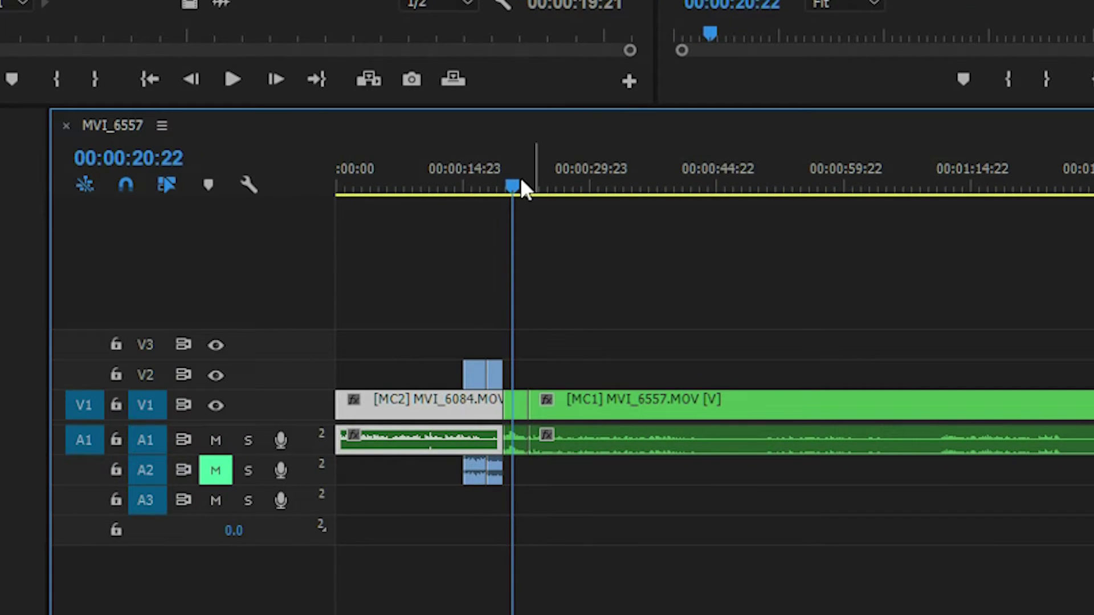
pyautogui.click(506, 185)
pyautogui.click(13, 169)
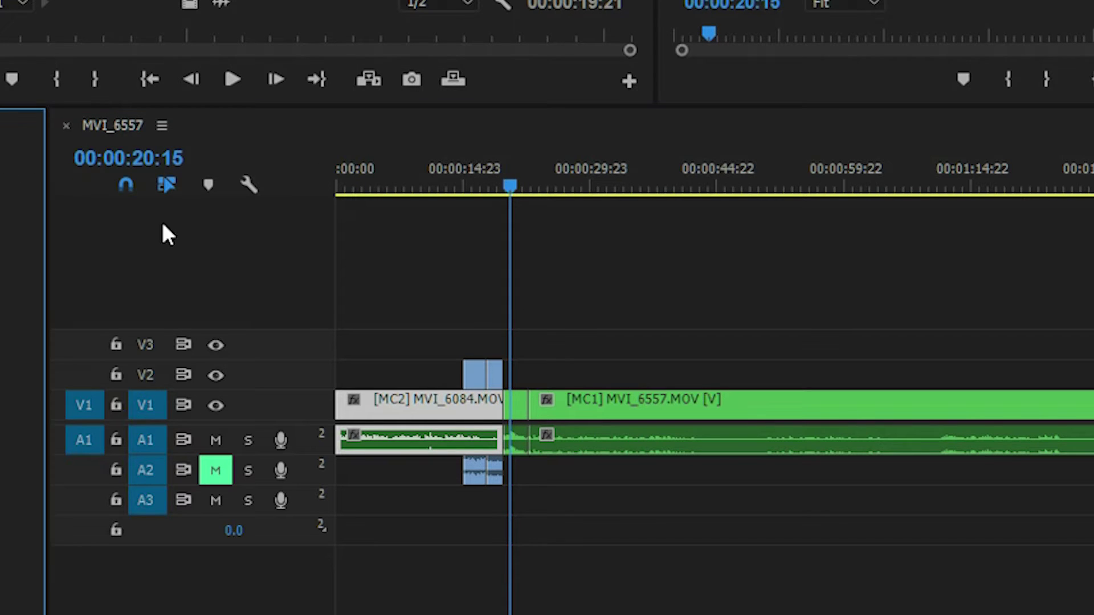
pyautogui.doubleClick(522, 405)
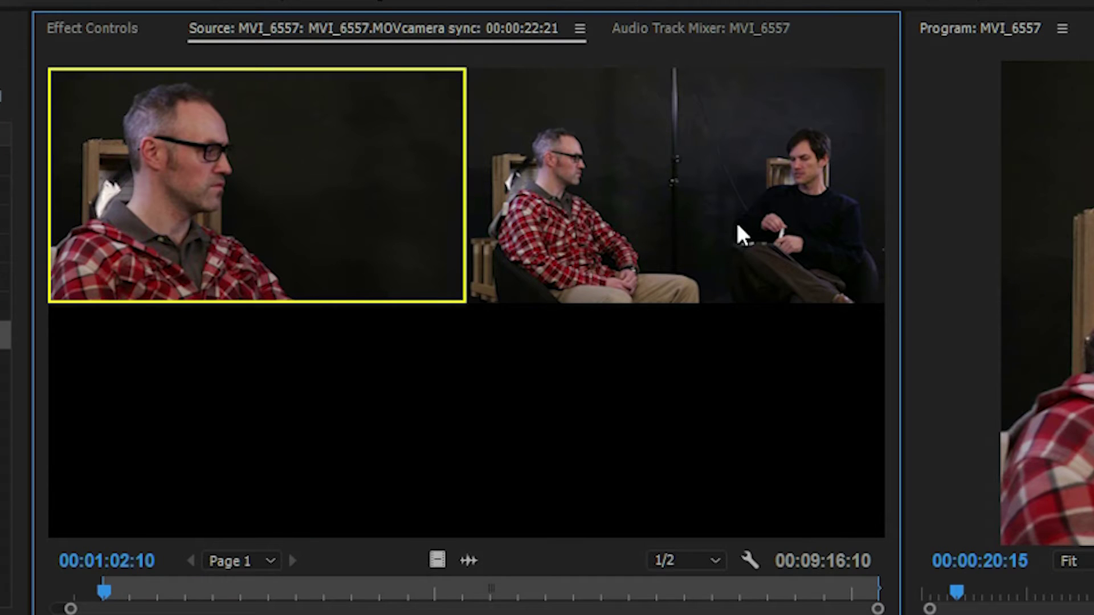
pyautogui.click(737, 226)
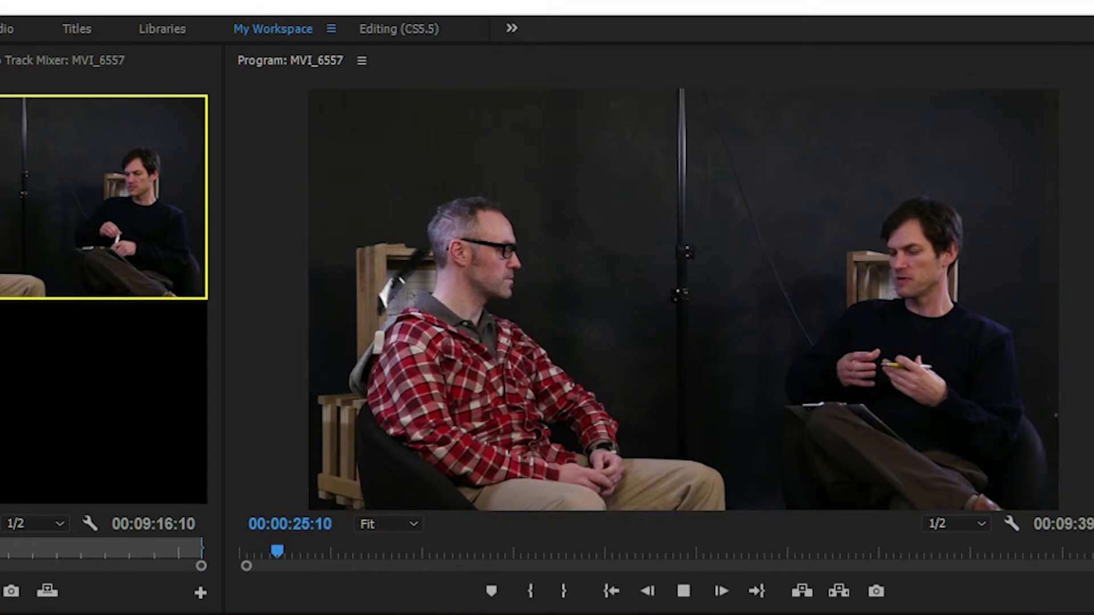
pyautogui.press('space')
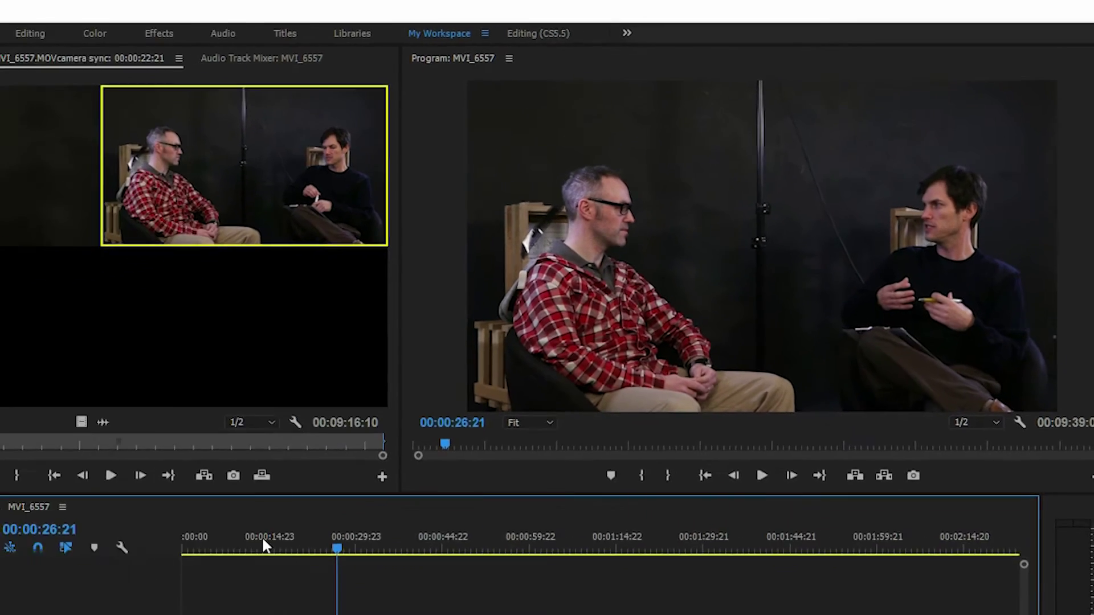
pyautogui.press('space')
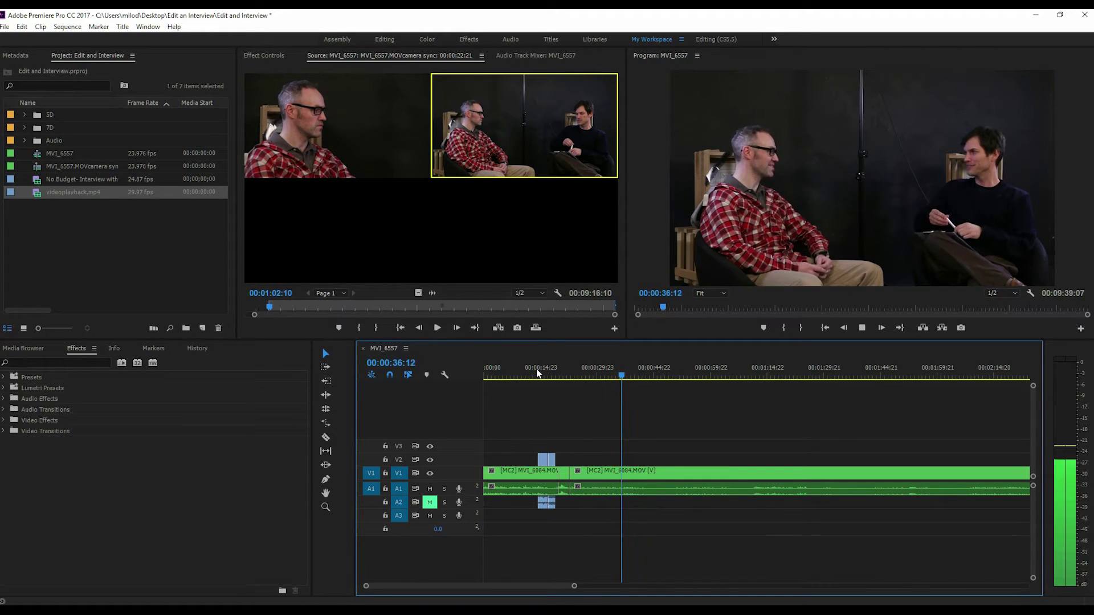
# Import MVI_8998.MOV and place a piece of it on V2/A2 above the interview.
pyautogui.press('space')
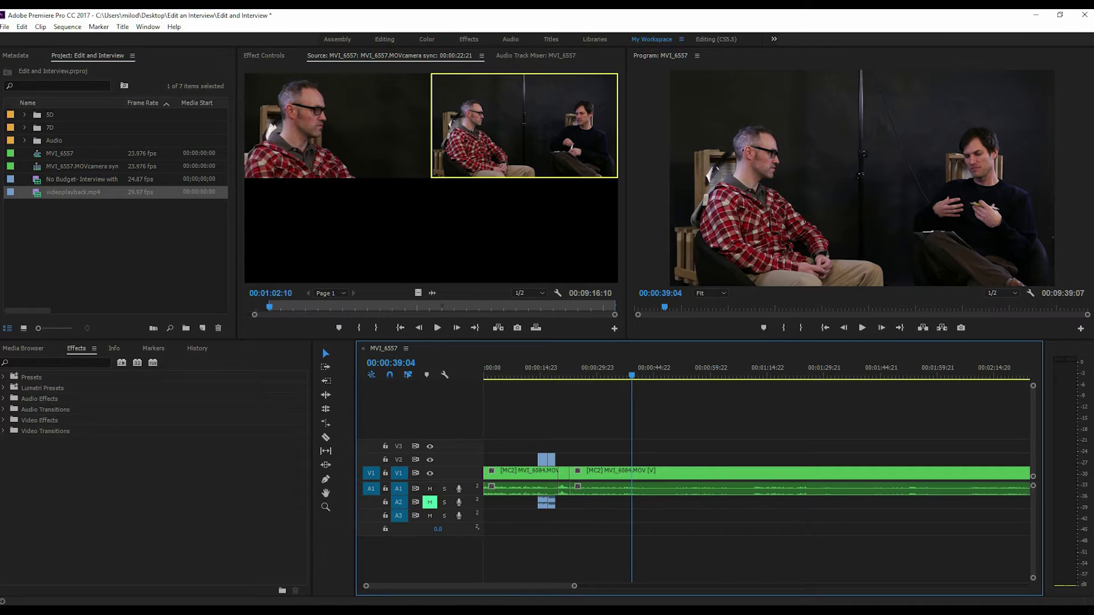
pyautogui.moveTo(79, 575); pyautogui.dragTo(98, 258)
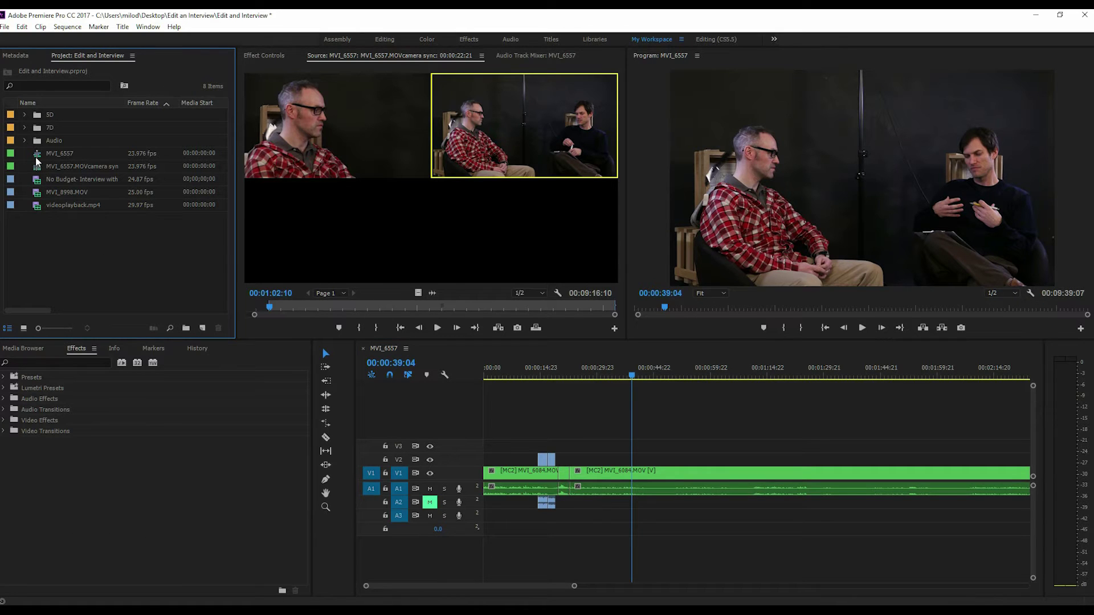
pyautogui.doubleClick(54, 194)
pyautogui.moveTo(55, 194); pyautogui.dragTo(542, 447)
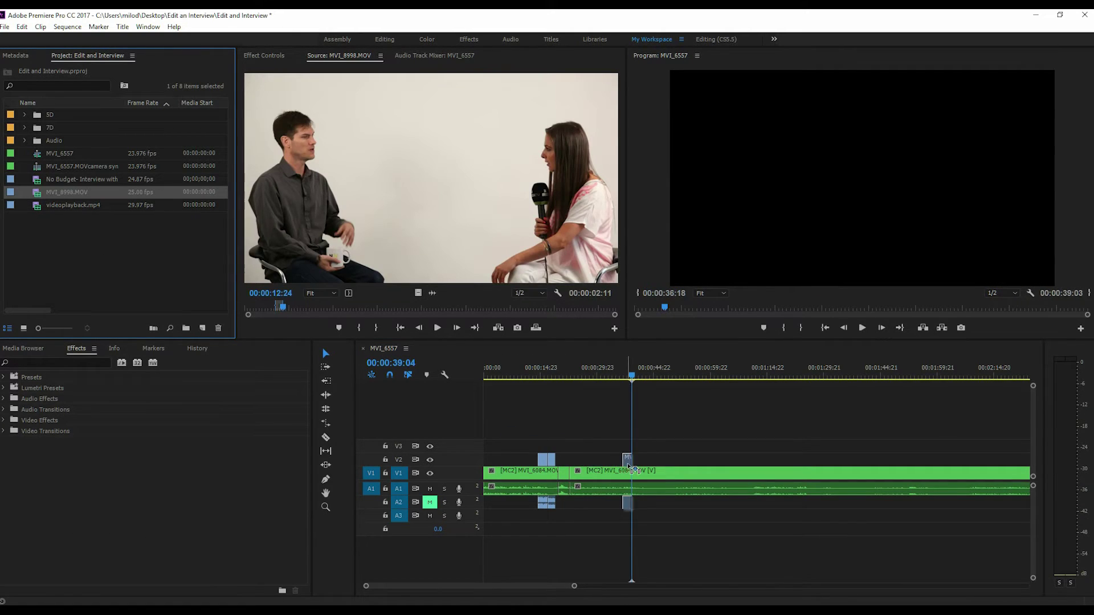
pyautogui.moveTo(630, 468); pyautogui.dragTo(633, 468)
# Slide the MVI_8998 rollover left to start at 00:00:33:19 and play it from 00:00:31:11.
pyautogui.click(604, 376)
pyautogui.press('space')
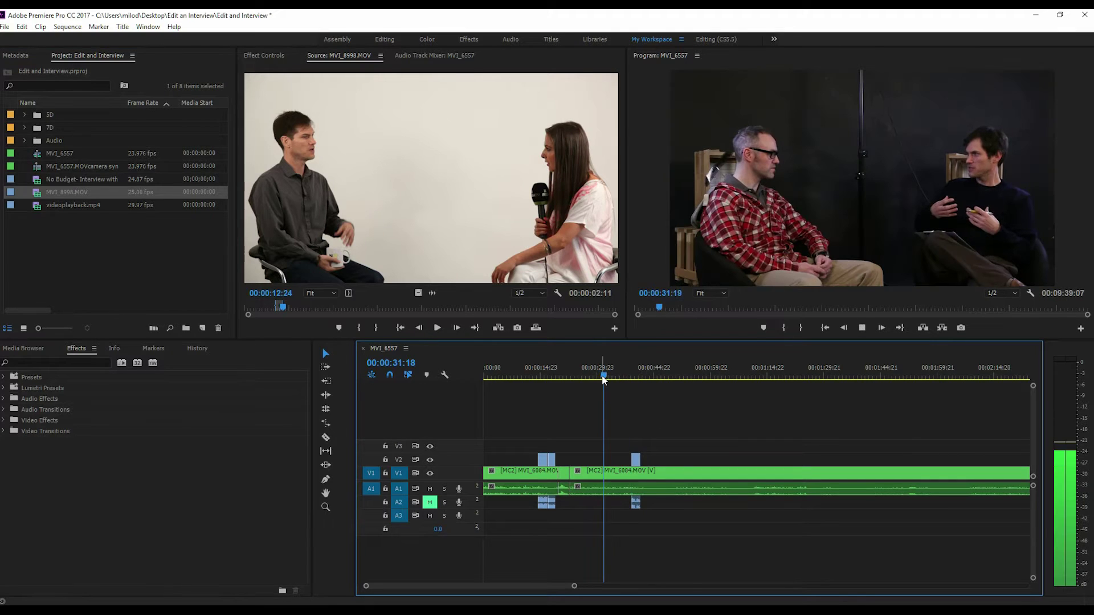
pyautogui.press('space')
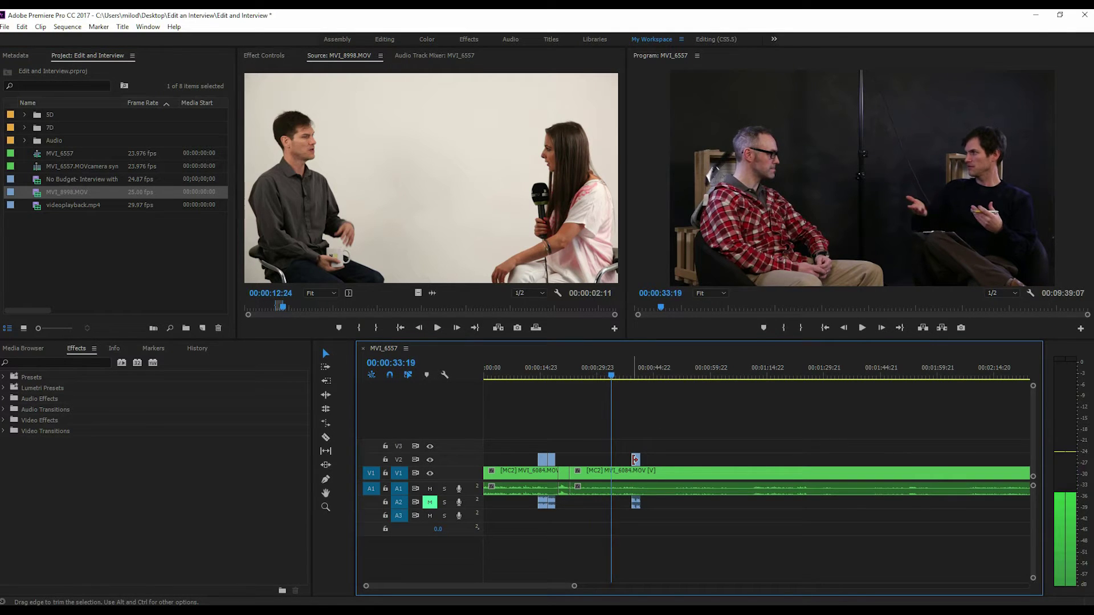
pyautogui.moveTo(636, 463); pyautogui.dragTo(616, 463)
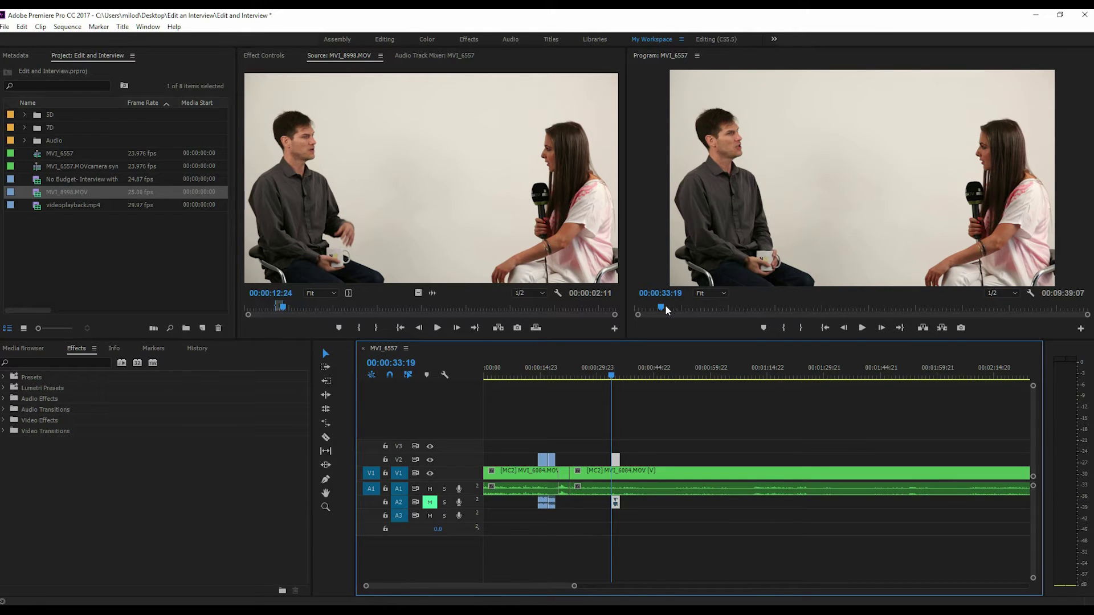
pyautogui.click(602, 367)
pyautogui.press('space')
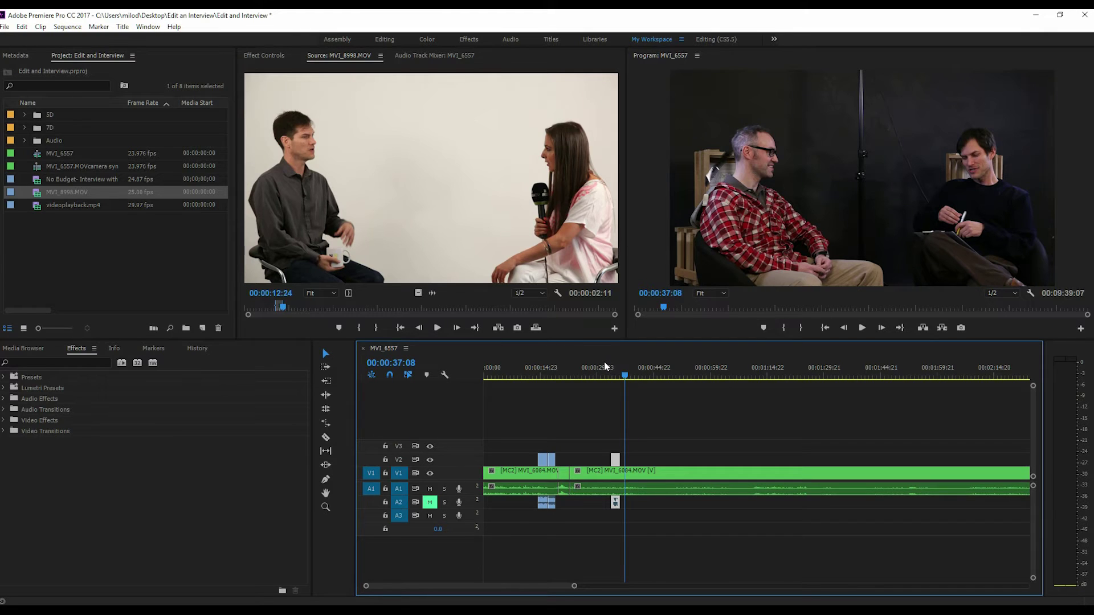
# Split the interview at 00:00:43:23, switch the following part to camera 1 close-up, and review from 00:00:40:22.
pyautogui.press('space')
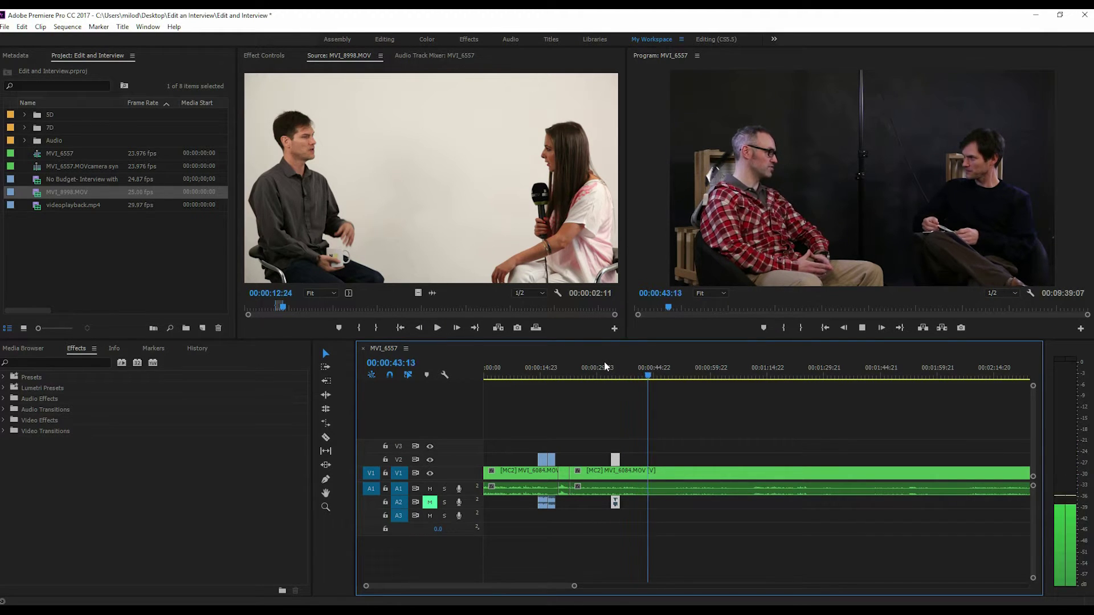
pyautogui.doubleClick(652, 472)
pyautogui.press('c')
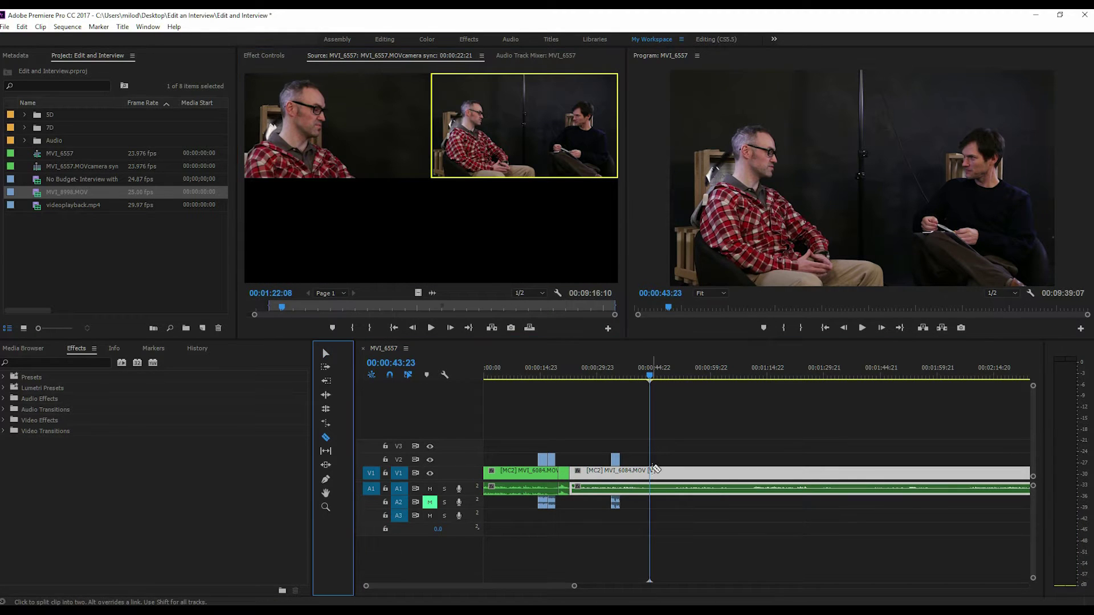
pyautogui.click(650, 473)
pyautogui.press('v')
pyautogui.click(676, 472)
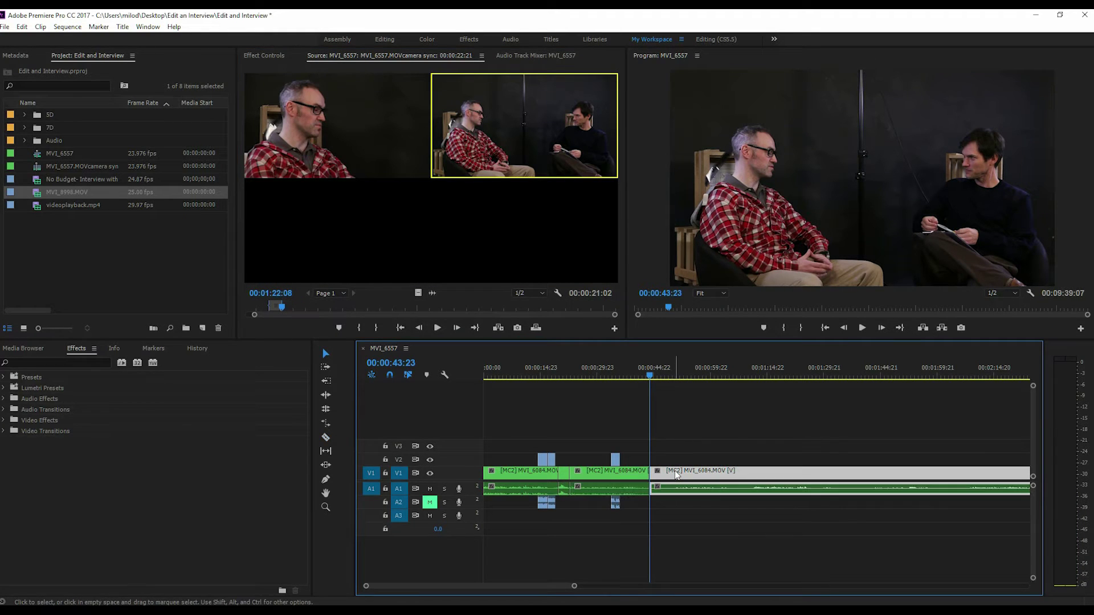
pyautogui.click(320, 95)
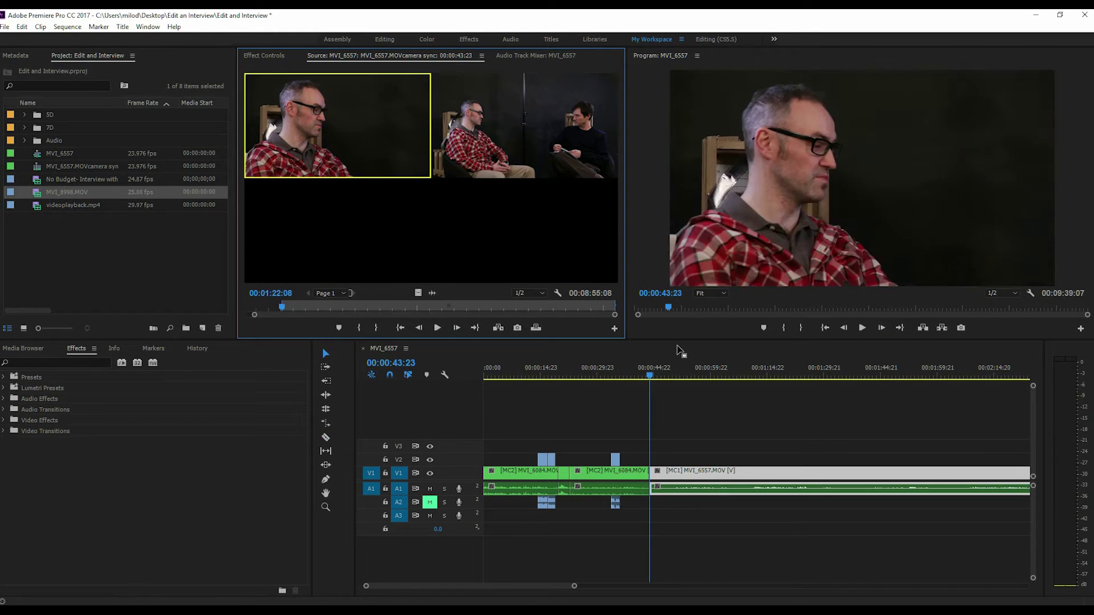
pyautogui.click(647, 377)
pyautogui.press('space')
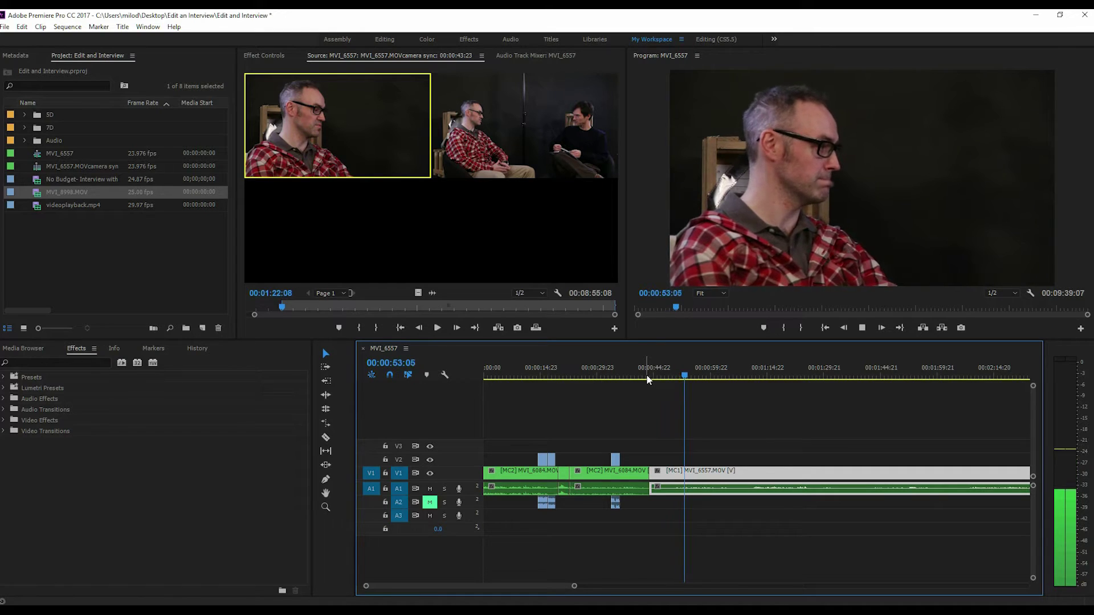
pyautogui.press('=')
pyautogui.click(674, 374)
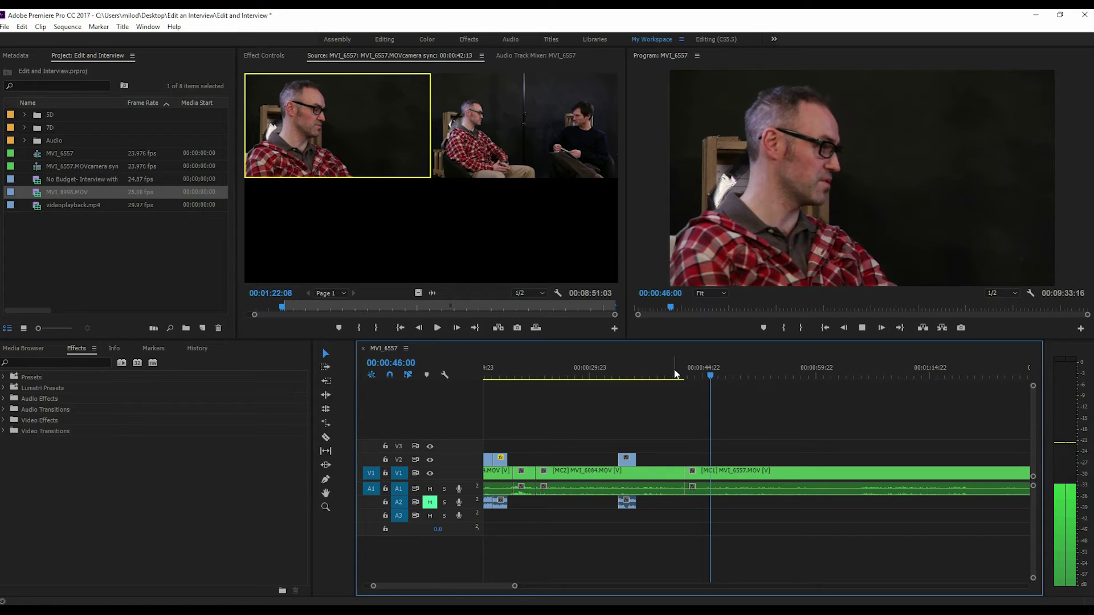
# Split at 00:00:48:00, switch the following part to the wide camera 2 angle, and replay from that edit.
pyautogui.press('space')
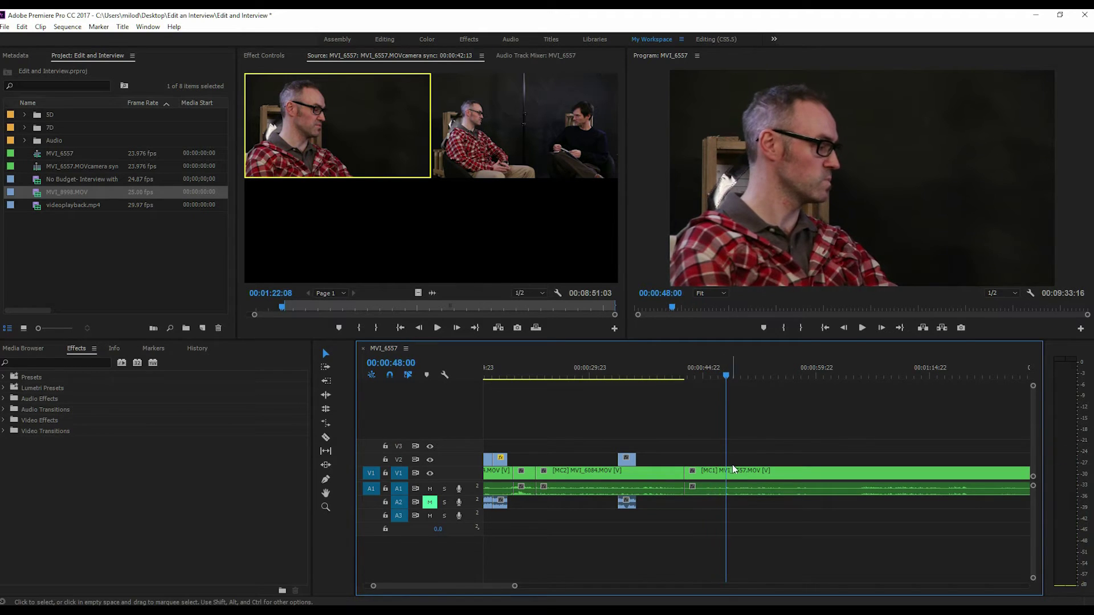
pyautogui.press('c')
pyautogui.click(727, 473)
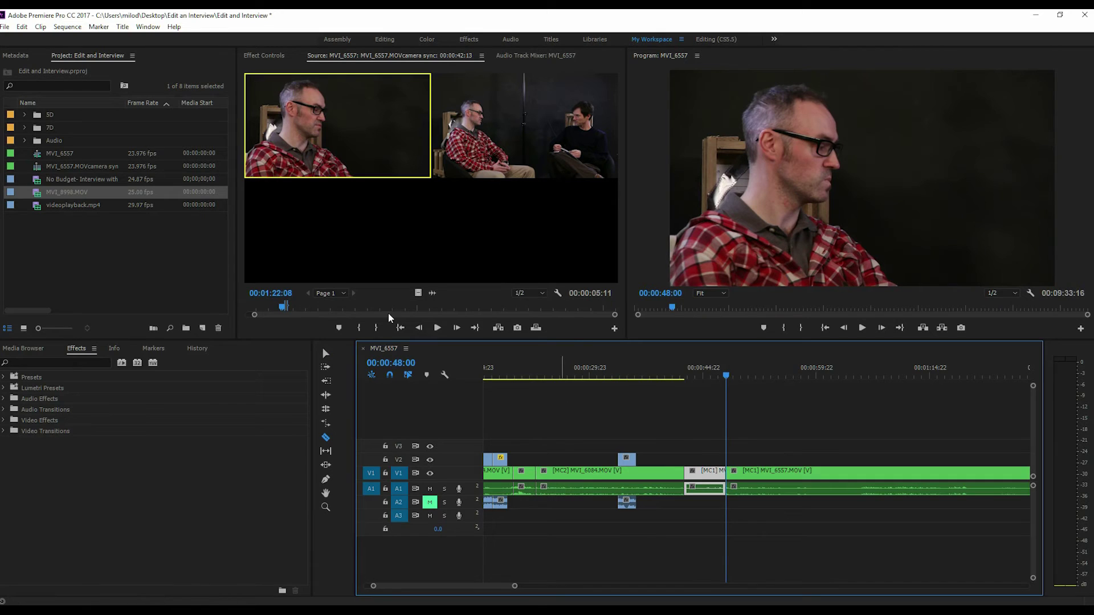
pyautogui.click(325, 353)
pyautogui.click(752, 471)
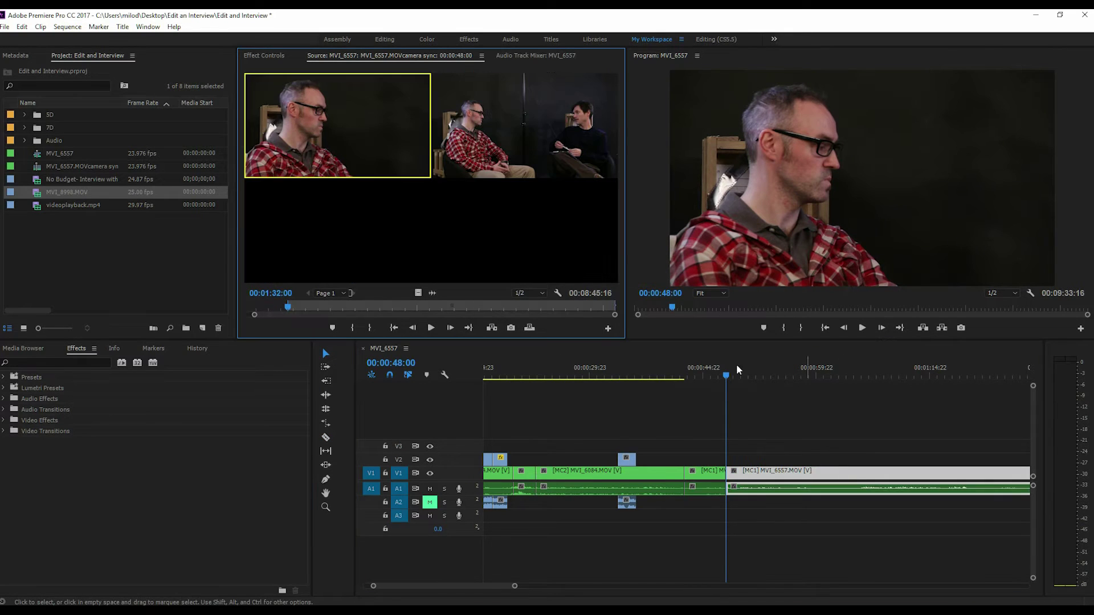
pyautogui.click(527, 134)
pyautogui.click(861, 328)
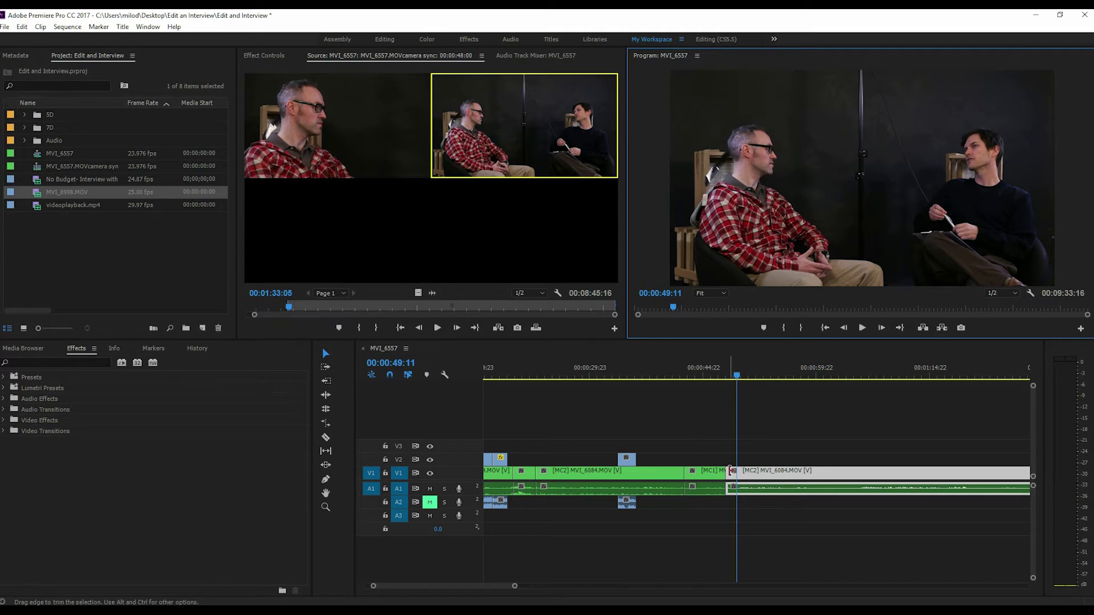
pyautogui.moveTo(730, 471); pyautogui.dragTo(734, 471)
pyautogui.hotkey('ctrl', 'z')
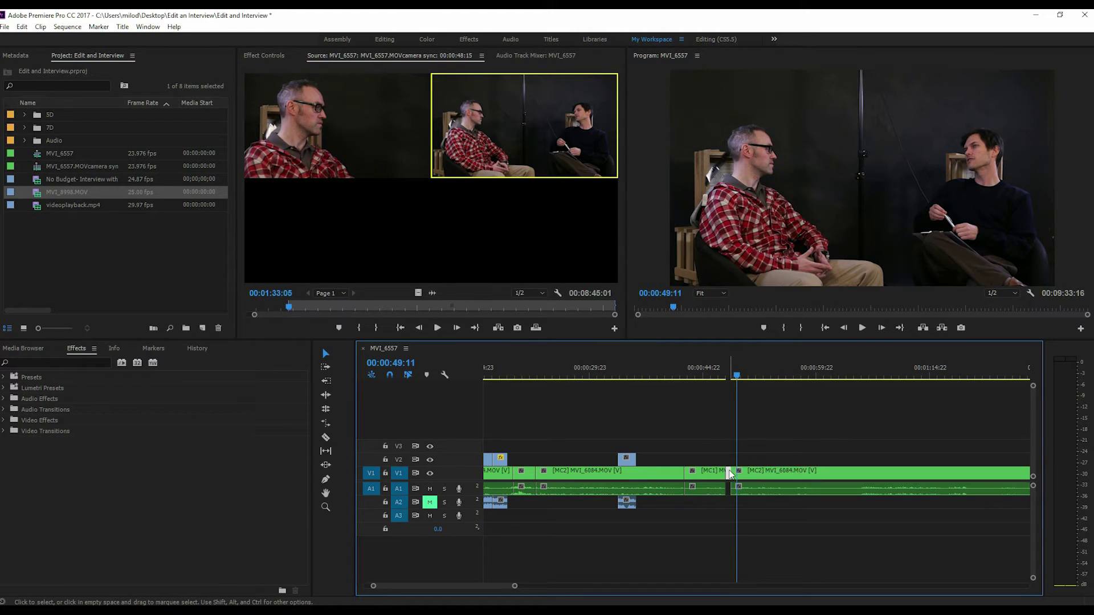
pyautogui.press('Up')
pyautogui.press('space')
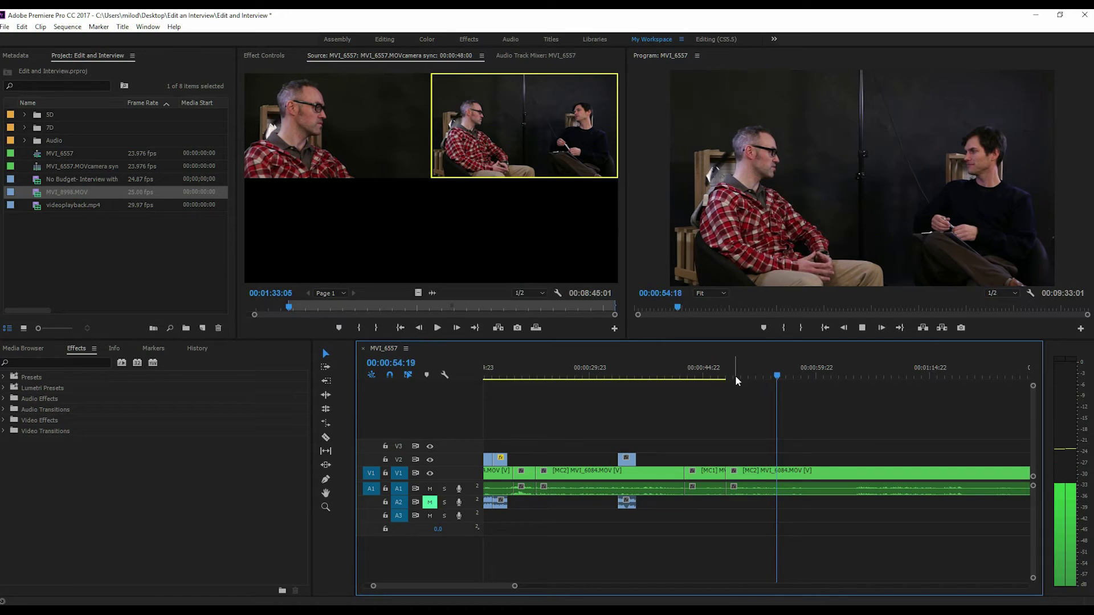
# Add multicam cuts to the close-up at 00:00:55:04 and the wide shot at 00:01:05:02.
pyautogui.press('1')
pyautogui.click(779, 378)
pyautogui.click(778, 379)
pyautogui.press('space')
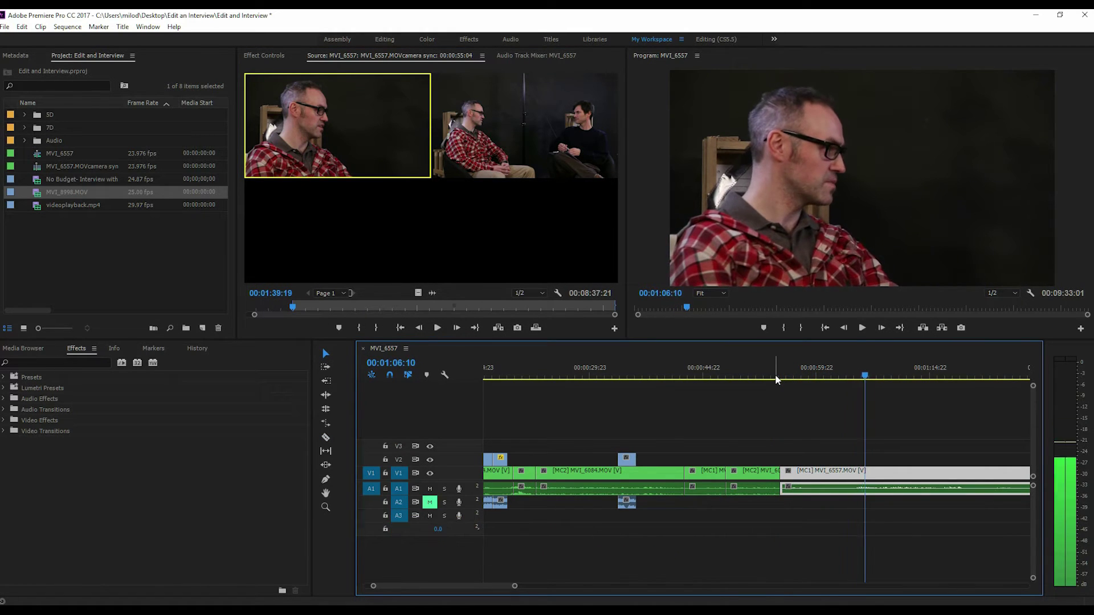
pyautogui.click(875, 377)
pyautogui.click(854, 378)
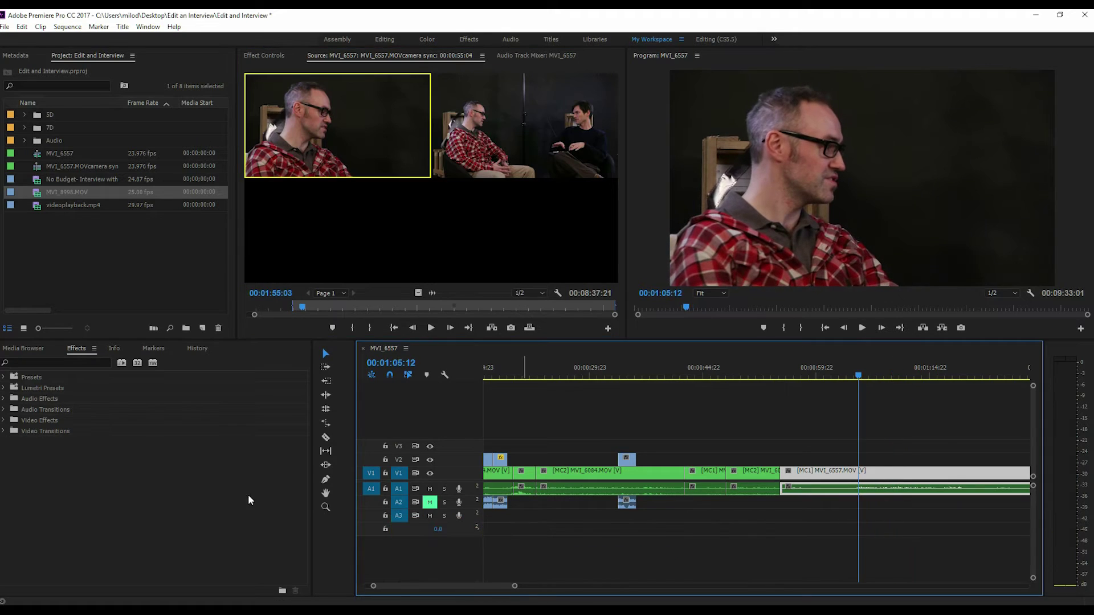
pyautogui.press('2')
pyautogui.press('space')
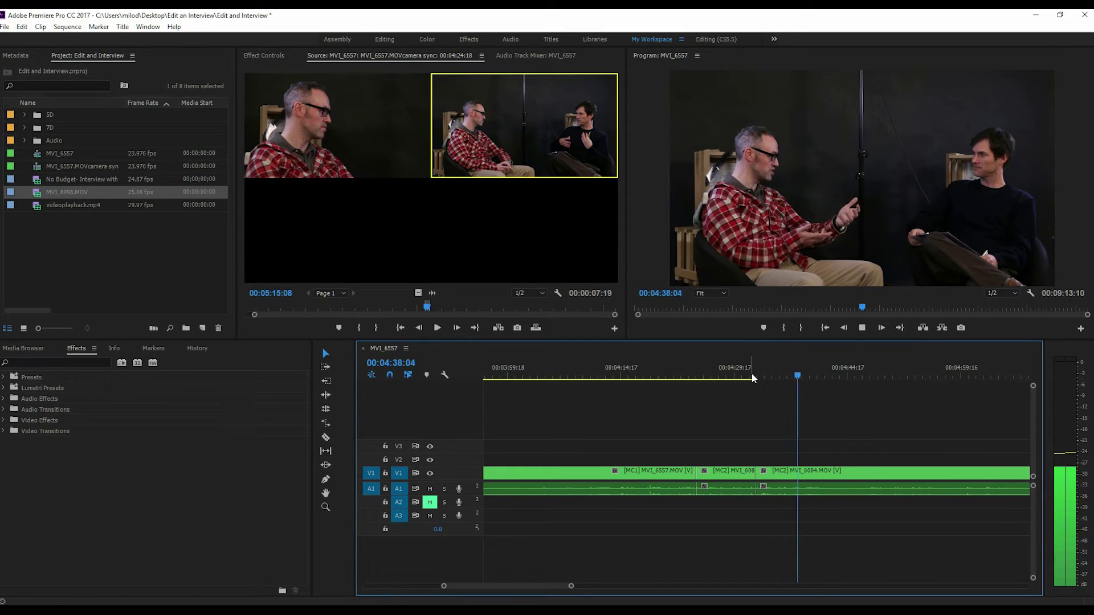
# Trim the MVI_6084 wide clip's start to the playhead at 00:04:38:21 and play on.
pyautogui.press('space')
pyautogui.moveTo(760, 471); pyautogui.dragTo(803, 470)
pyautogui.press('space')
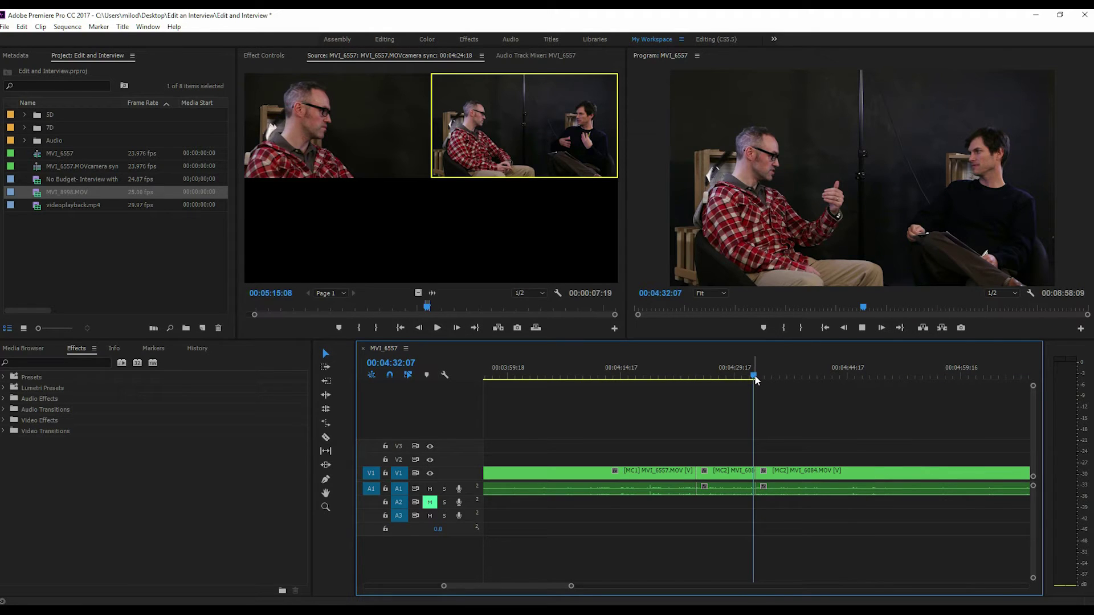
# Switch the last MC2 wide clip to the MC1 close-up and replay from about 00:04:32.
pyautogui.click(743, 470)
pyautogui.click(779, 476)
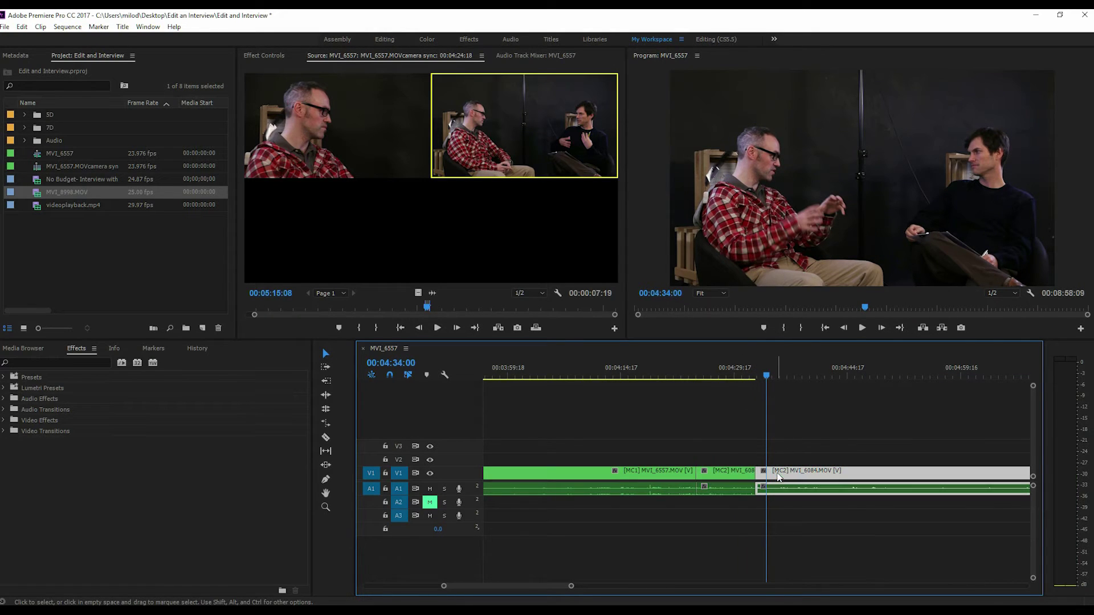
pyautogui.click(479, 212)
pyautogui.press('1')
pyautogui.moveTo(764, 374); pyautogui.dragTo(750, 382)
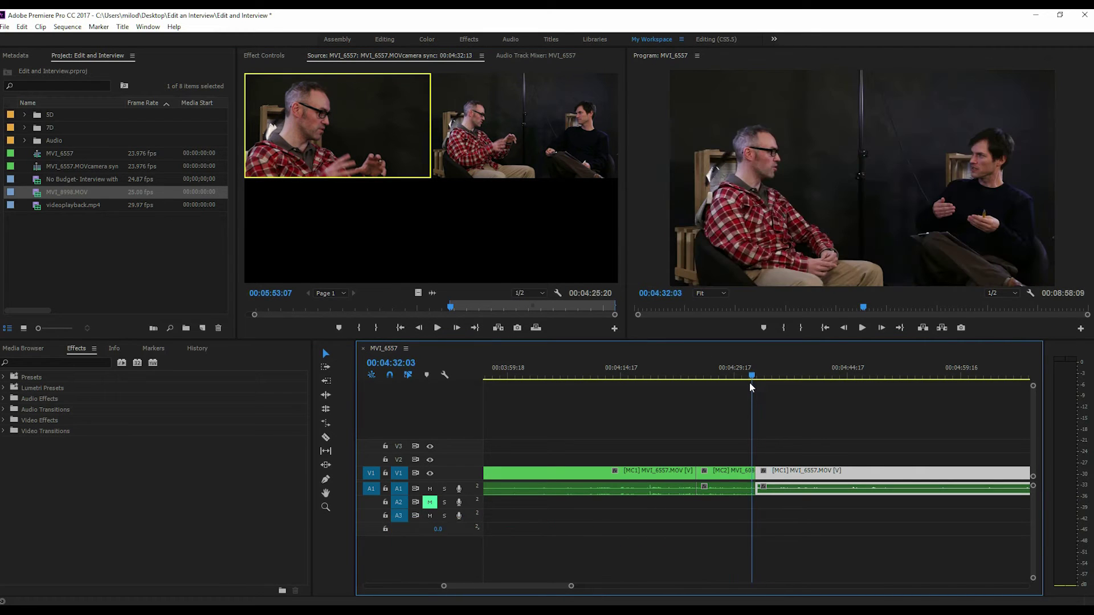
pyautogui.press('space')
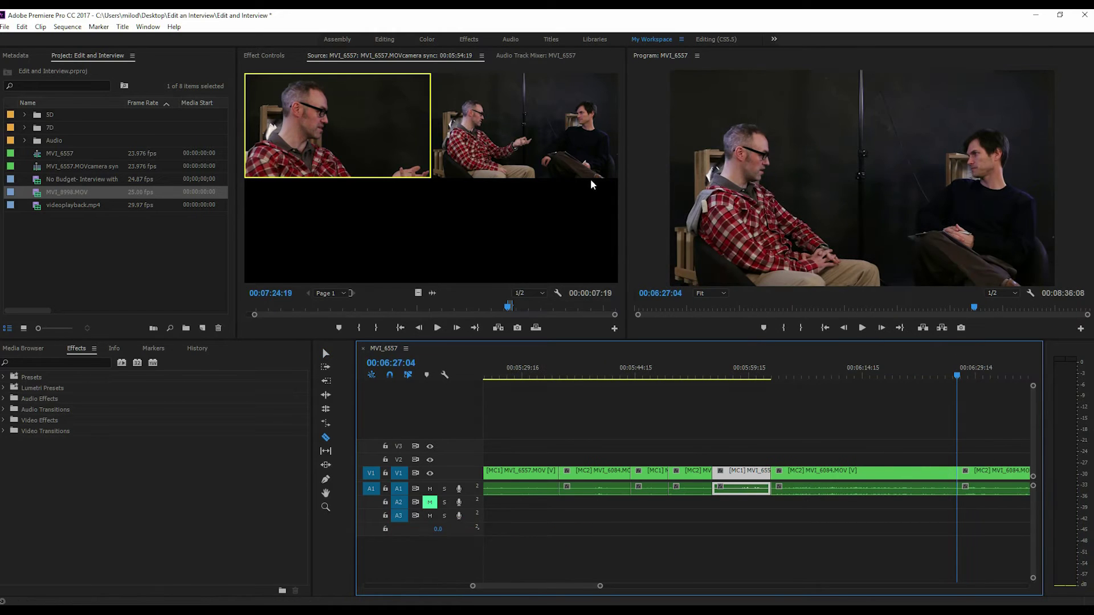
# Cut to the wide shot and then the close-up, then review the rollover's end around 00:00:36.
pyautogui.click(586, 171)
pyautogui.click(426, 116)
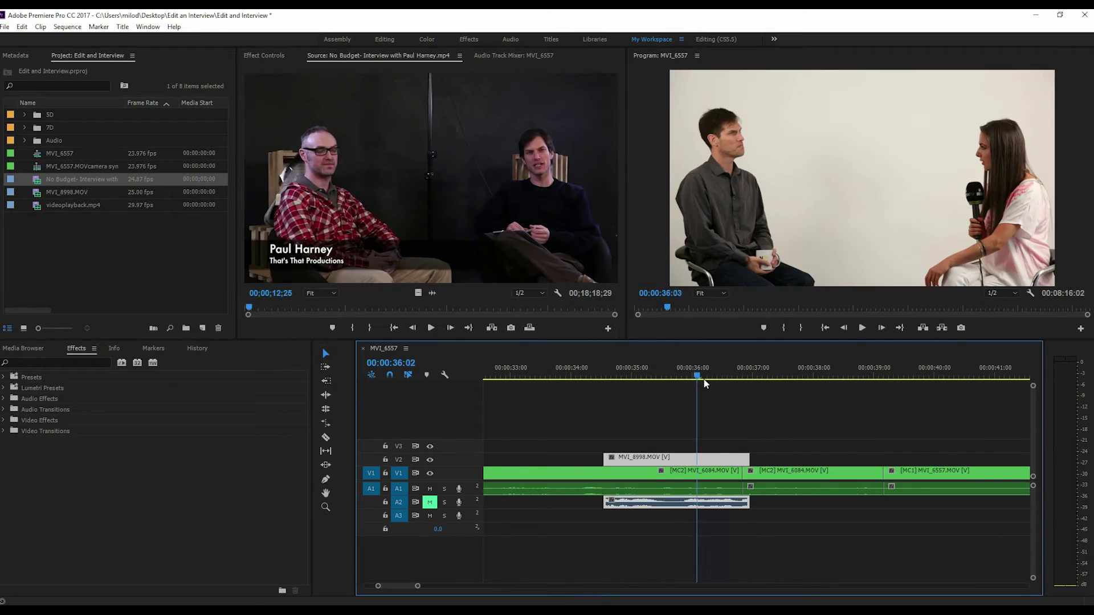
pyautogui.moveTo(705, 383); pyautogui.dragTo(775, 421)
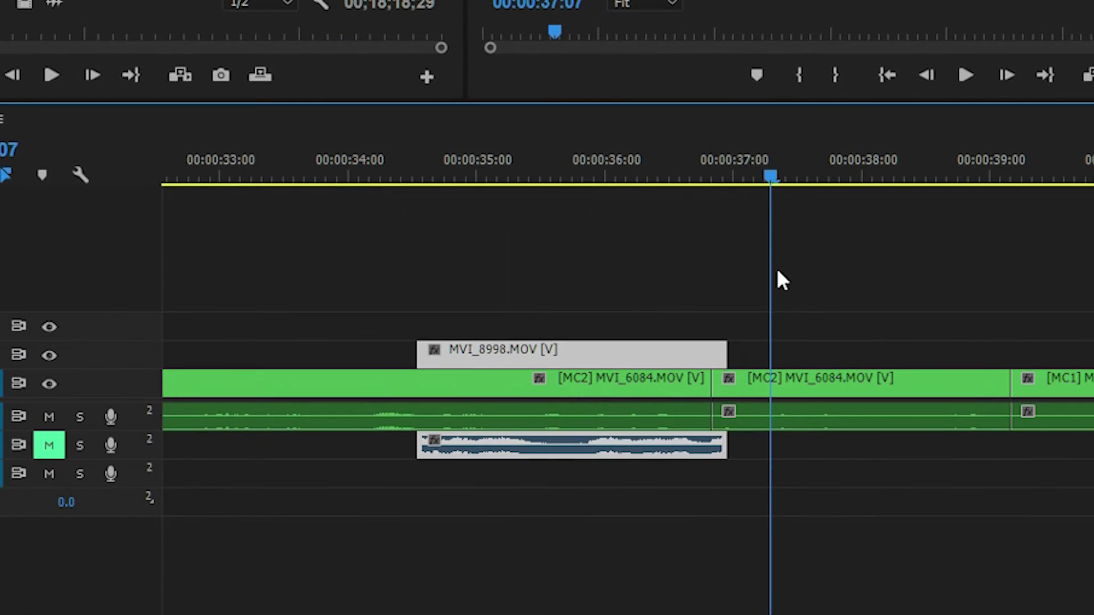
pyautogui.moveTo(778, 272); pyautogui.dragTo(586, 275)
pyautogui.press('space')
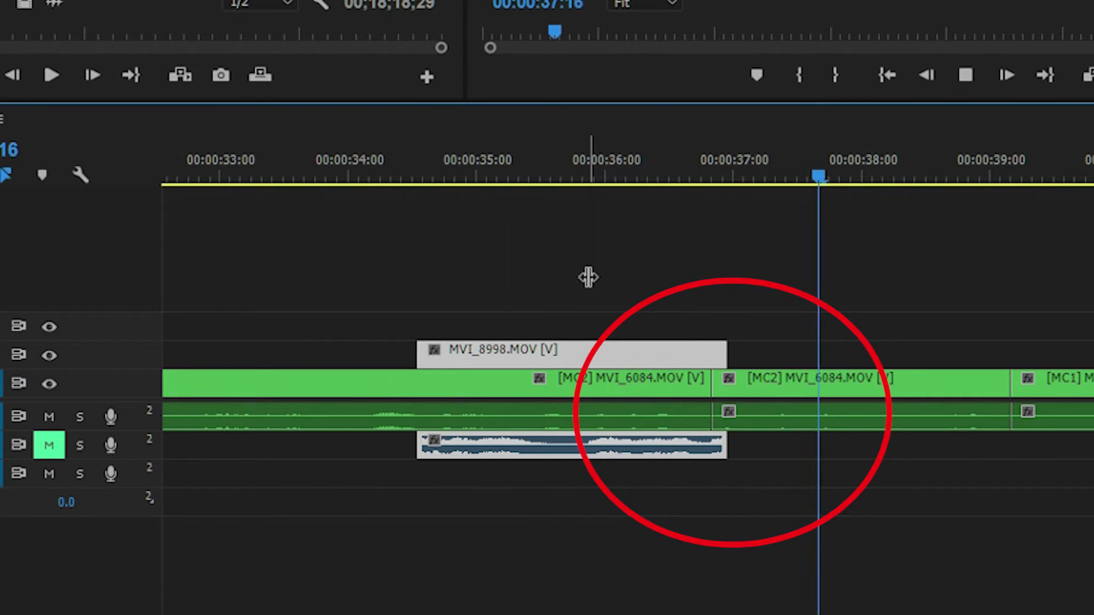
pyautogui.press('space')
# Slide the MVI_8998 cutaway and its audio left to end at the 00:00:36:22 cut, then review.
pyautogui.click(340, 173)
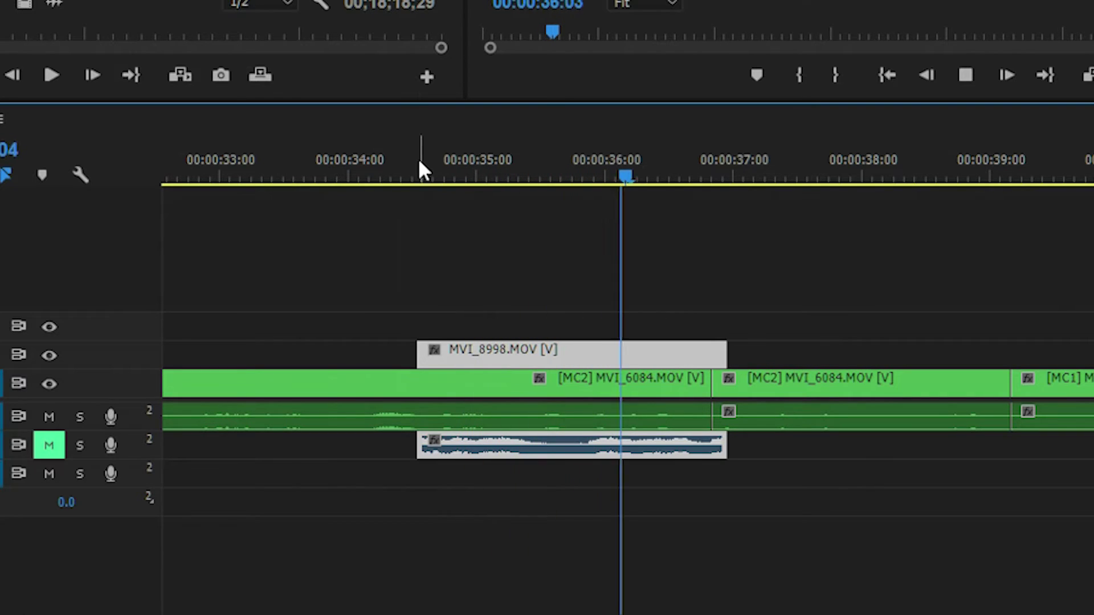
pyautogui.press('space')
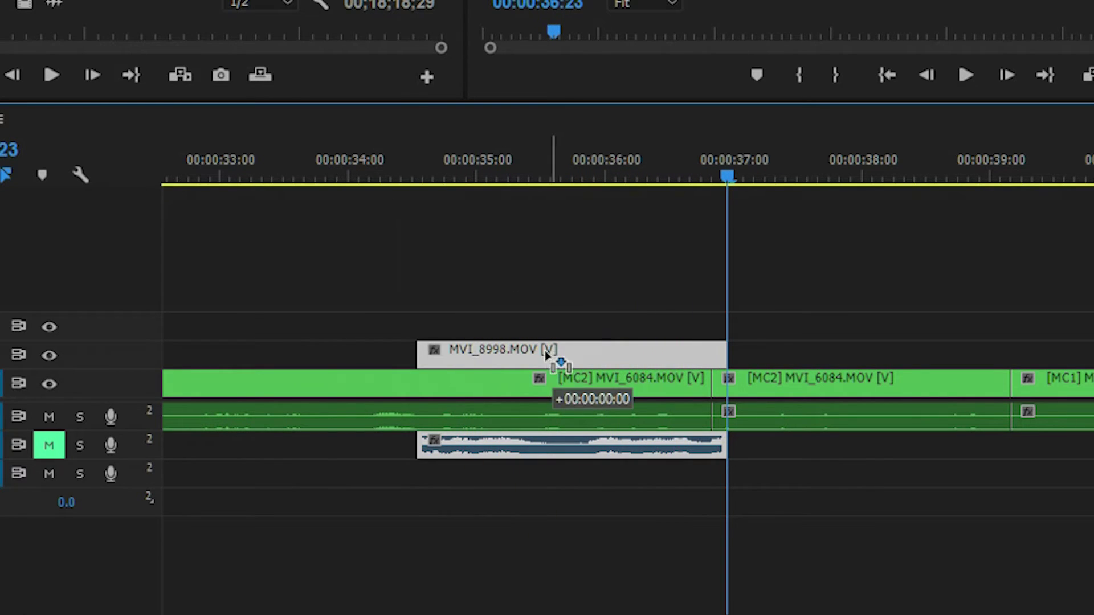
pyautogui.moveTo(545, 353); pyautogui.dragTo(544, 350)
pyautogui.click(389, 161)
pyautogui.press('space')
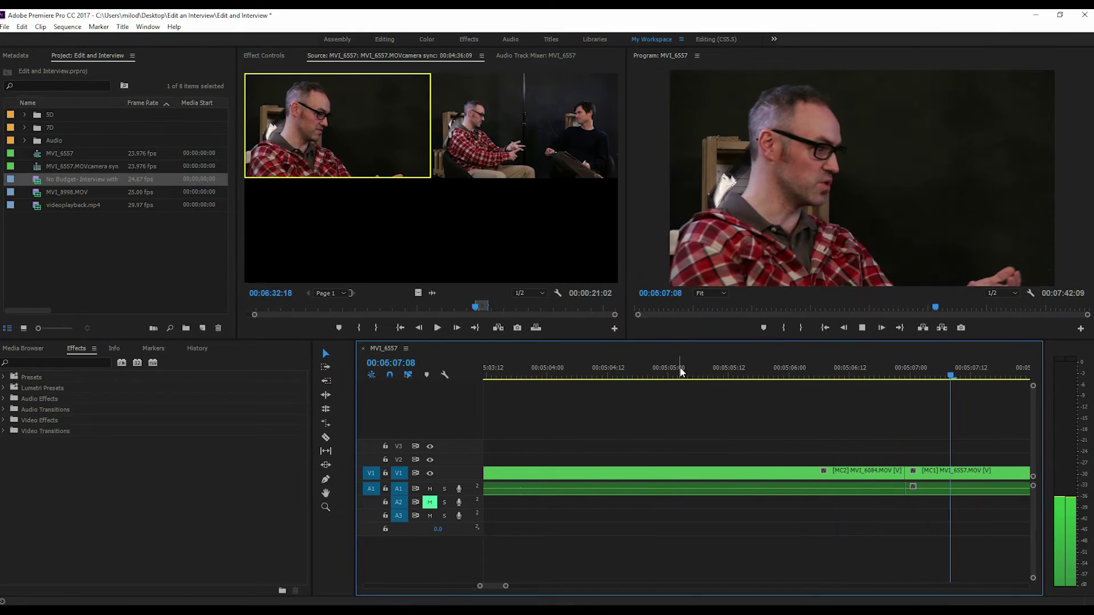
# Play through the MC1 close-up section, then bring up Chrome's 'dublin convention centre' image results.
pyautogui.press('space')
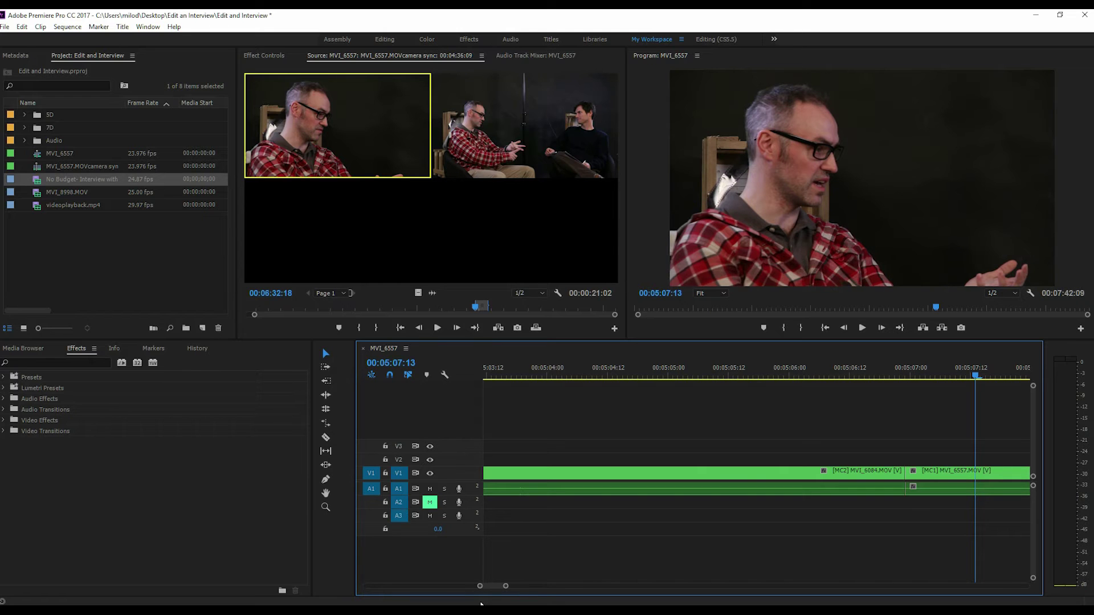
pyautogui.moveTo(482, 611)
pyautogui.click(482, 570)
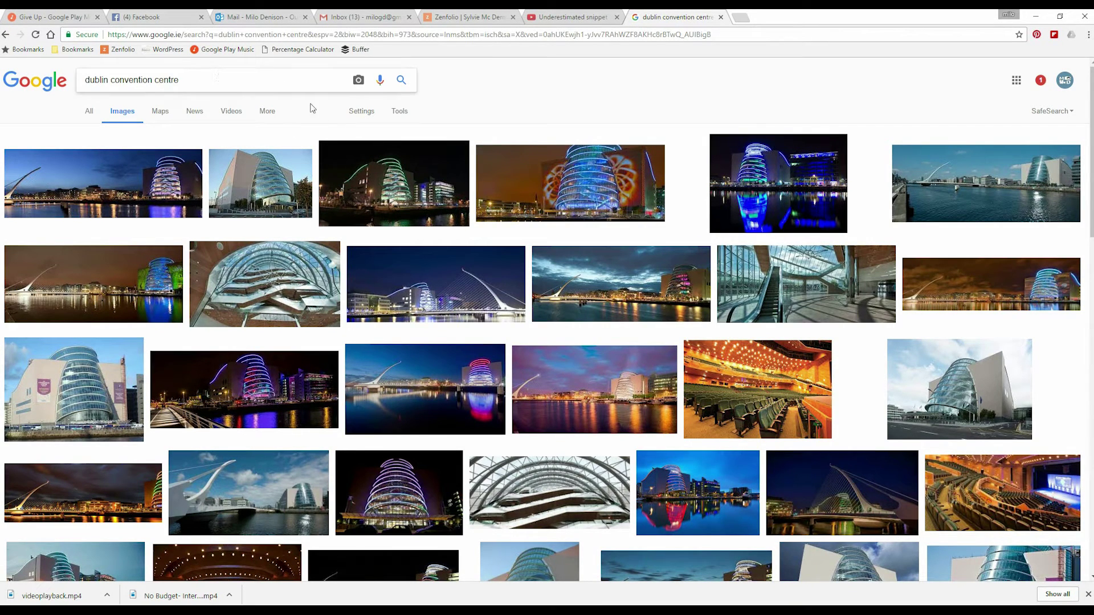
# Filter the image results to Labeled for reuse and Large size.
pyautogui.click(357, 113)
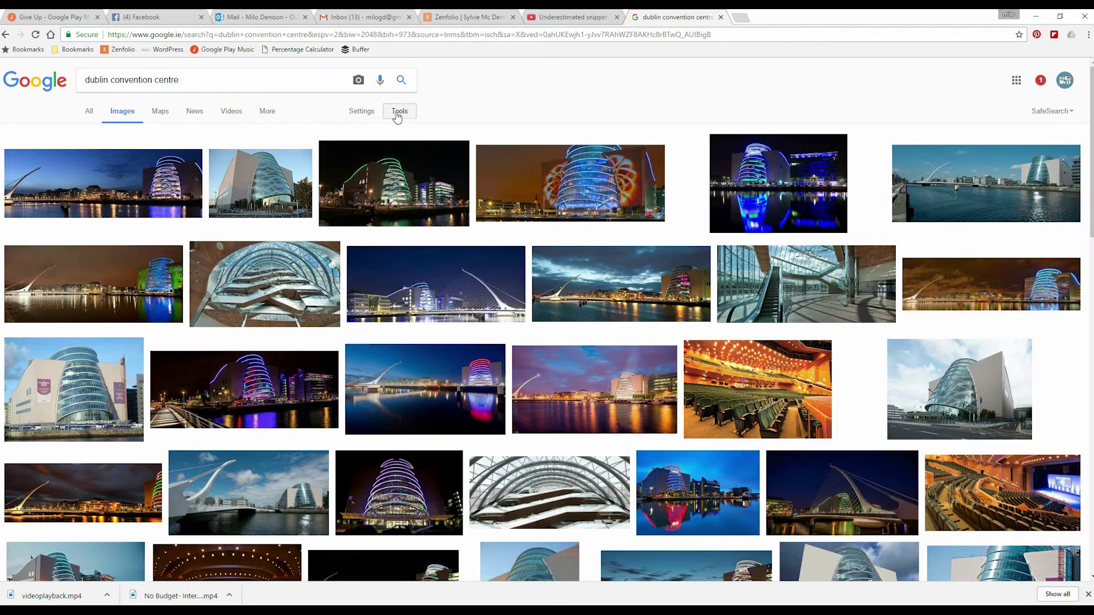
pyautogui.click(398, 112)
pyautogui.click(273, 132)
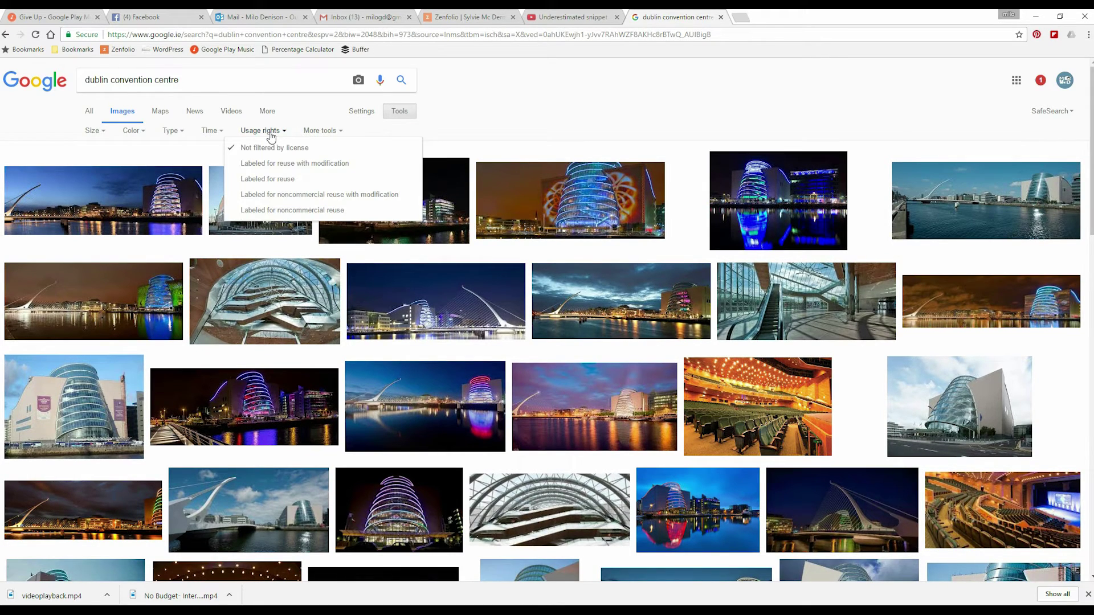
pyautogui.click(279, 179)
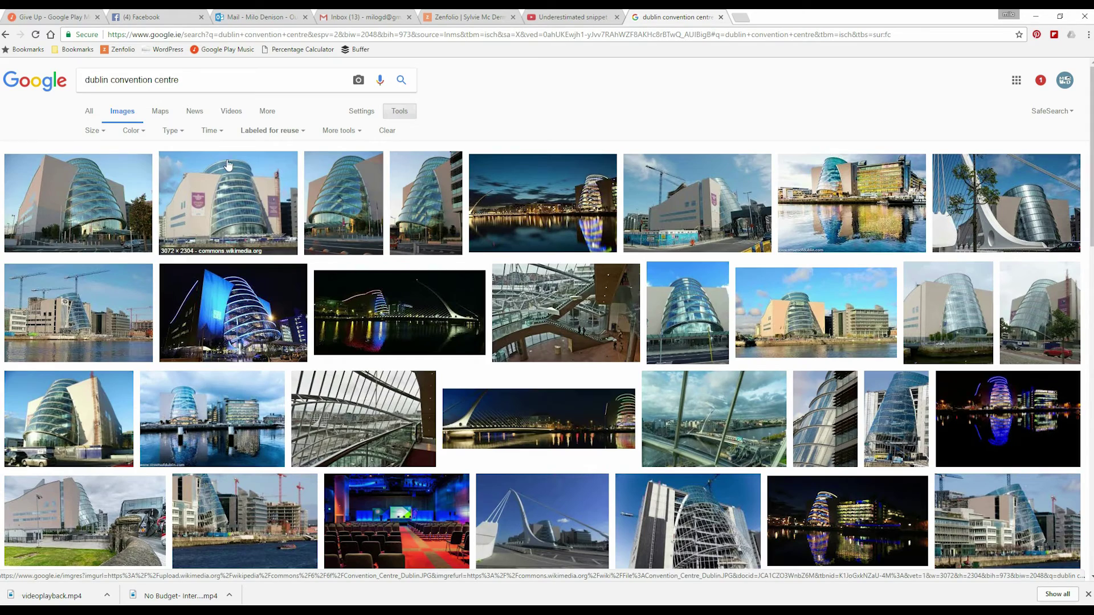
pyautogui.click(96, 131)
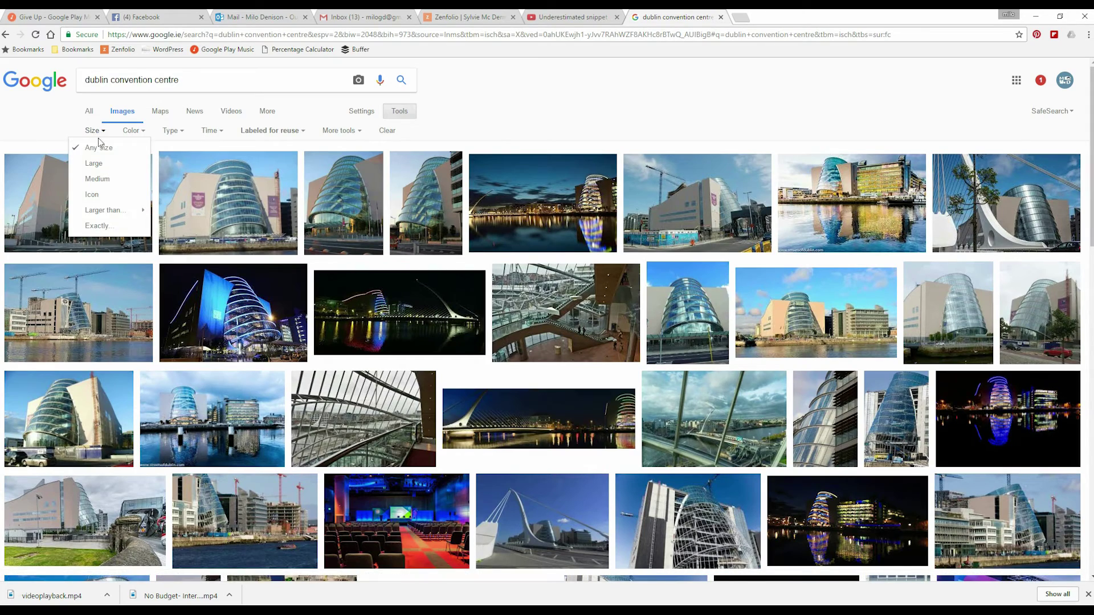
pyautogui.moveTo(115, 212)
pyautogui.click(93, 164)
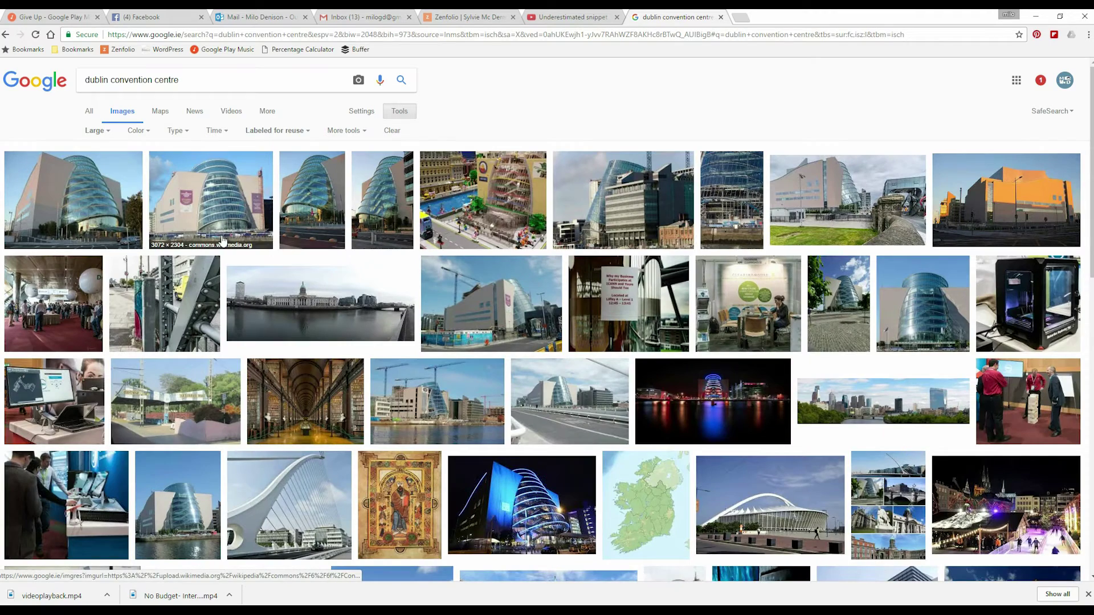
# Open the Wikimedia photo full-size and save Convention_Centre_Dublin.JPG into the Edit an Interview folder.
pyautogui.click(222, 208)
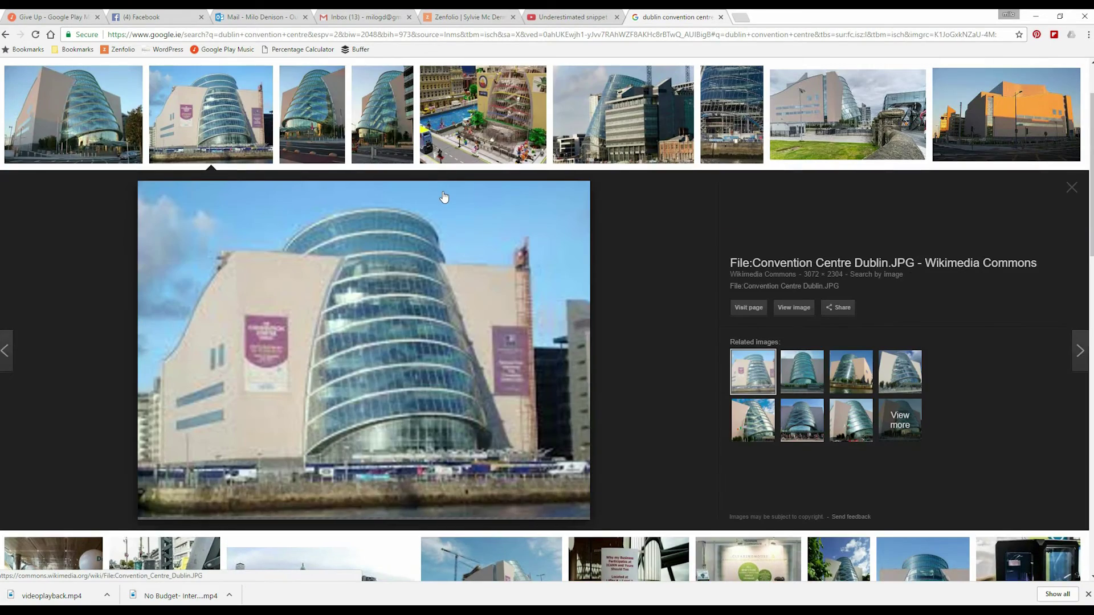
pyautogui.click(345, 311)
pyautogui.rightClick(344, 259)
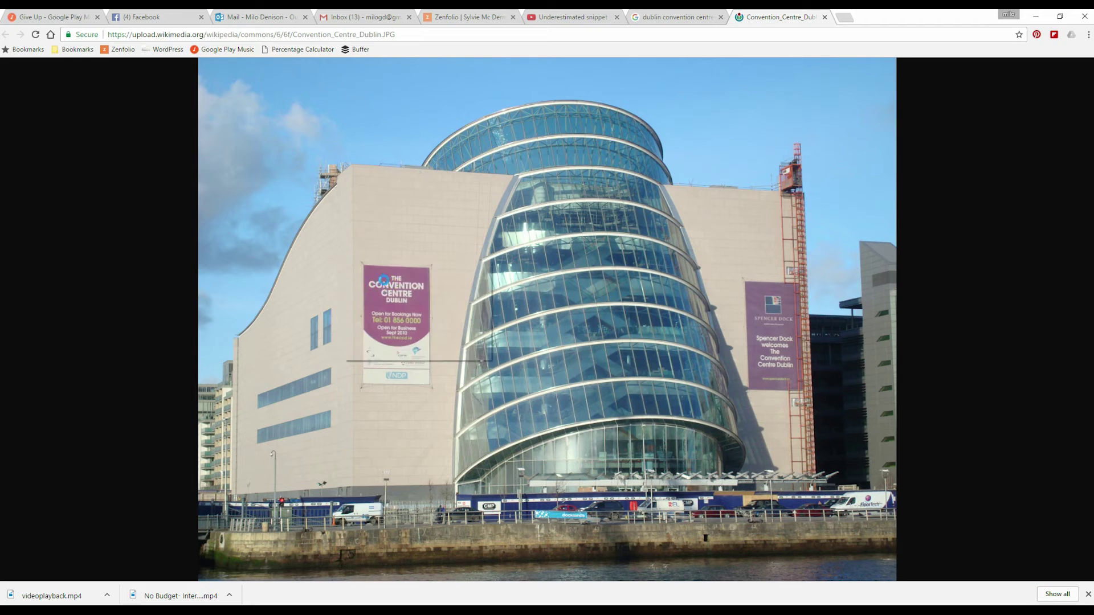
pyautogui.click(383, 289)
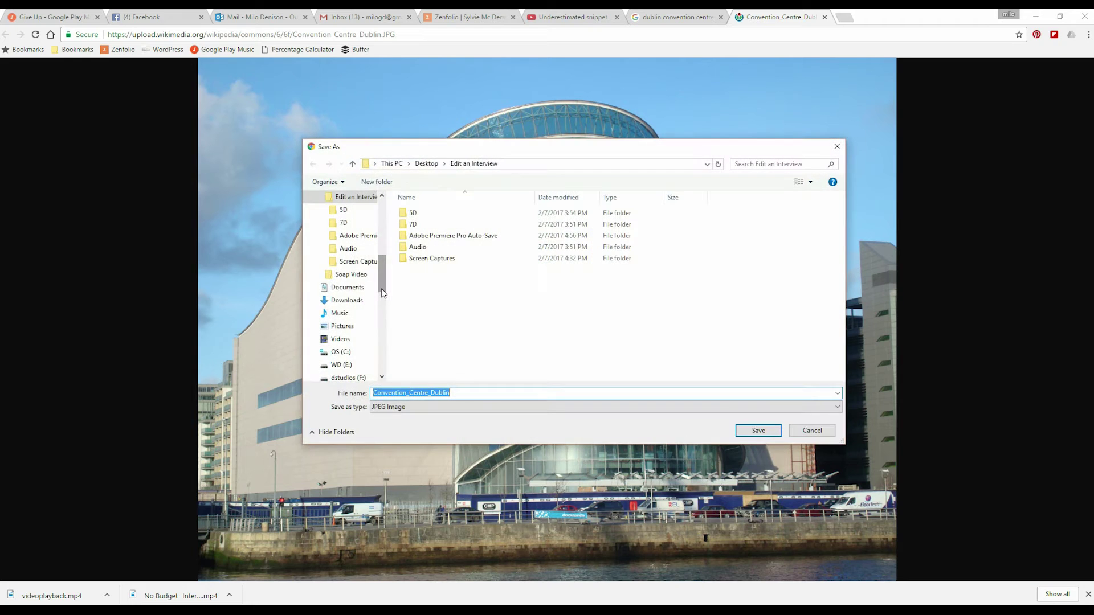
pyautogui.click(758, 430)
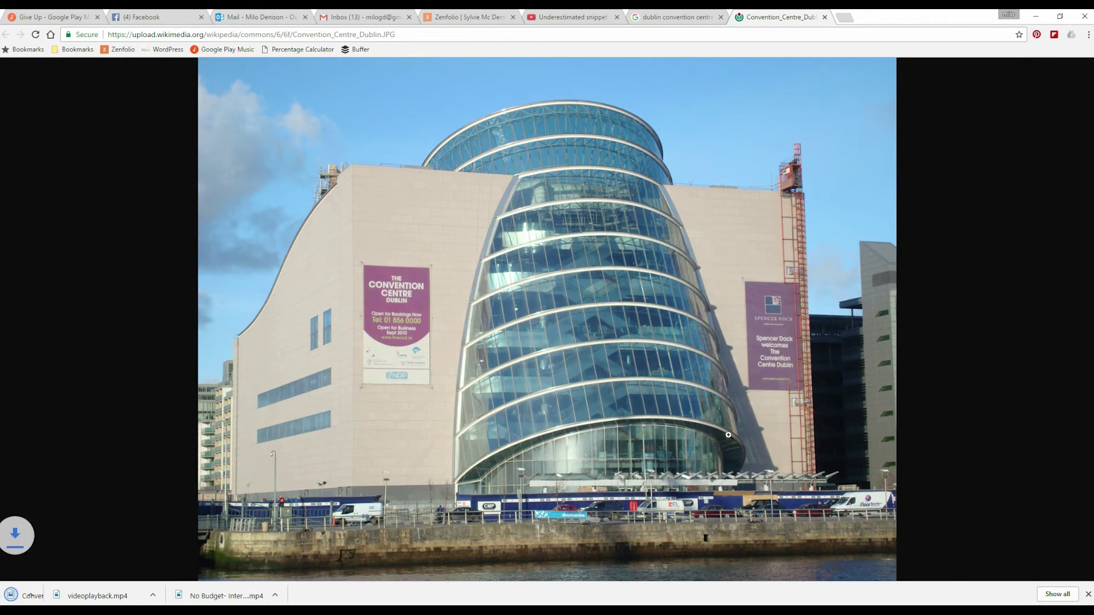
# Import Convention_Centre_Dublin.JPG from the Edit an Interview folder into the Project panel.
pyautogui.click(1036, 16)
pyautogui.click(135, 603)
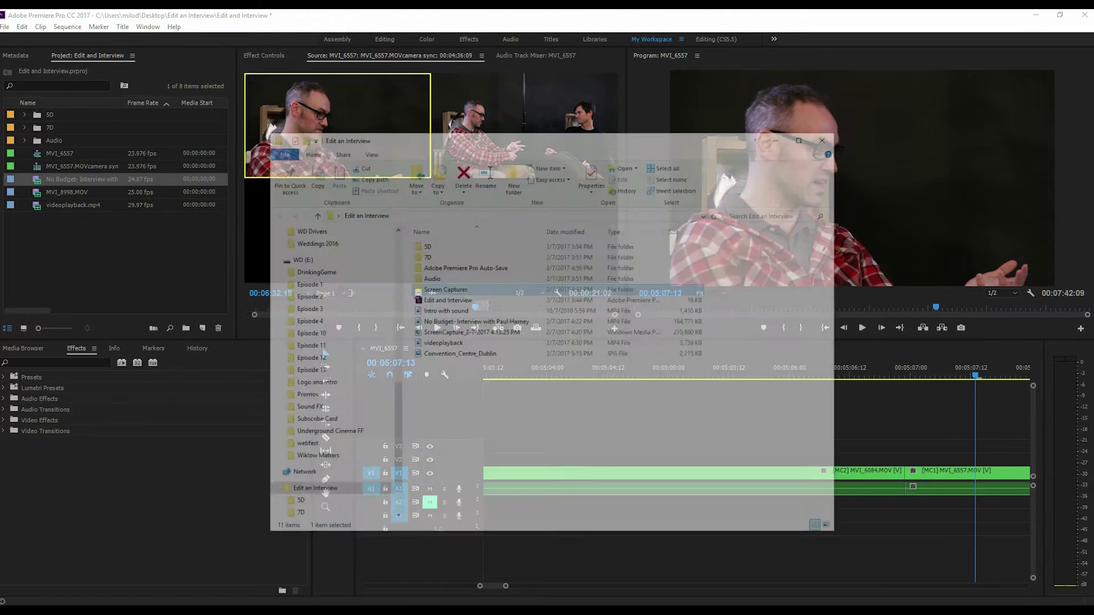
pyautogui.click(470, 306)
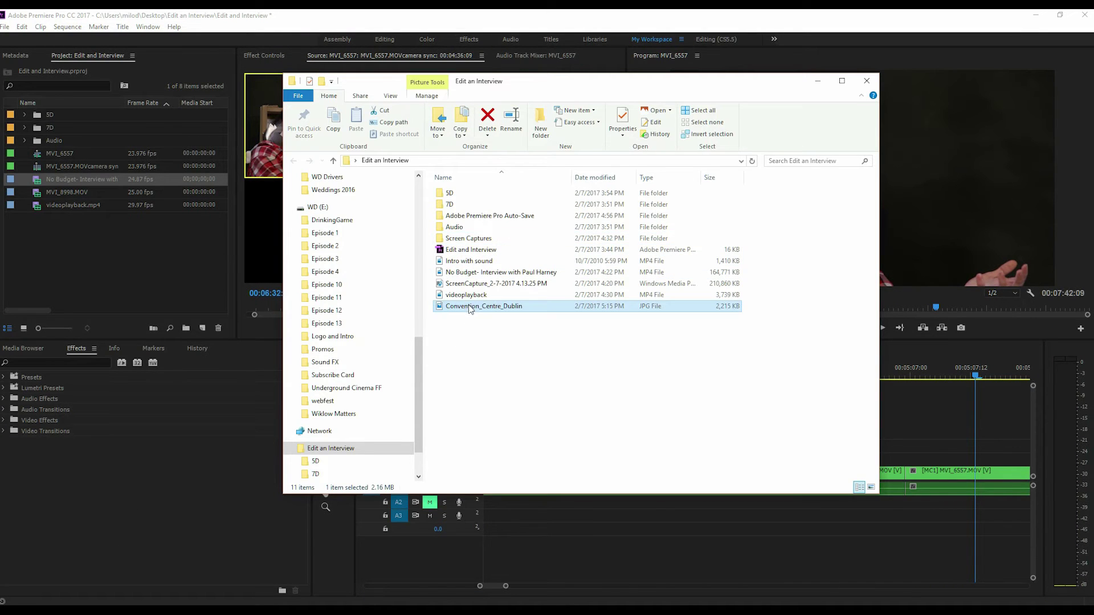
pyautogui.moveTo(471, 307); pyautogui.dragTo(104, 278)
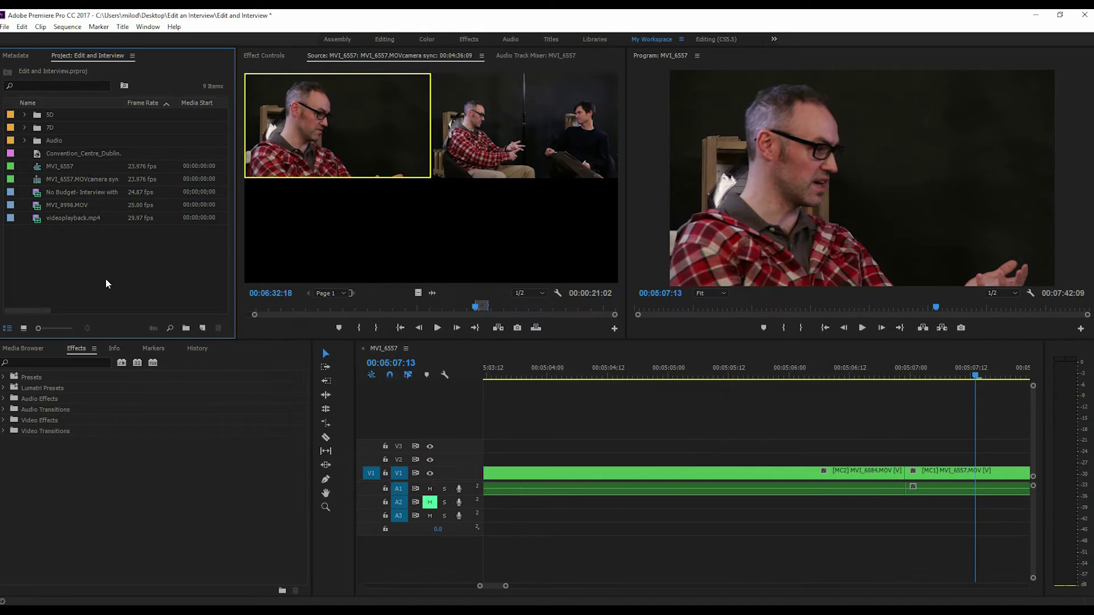
# Place the Convention_Centre_Dublin photo on the timeline above the interview near 00:05:06.
pyautogui.moveTo(41, 154); pyautogui.dragTo(640, 447)
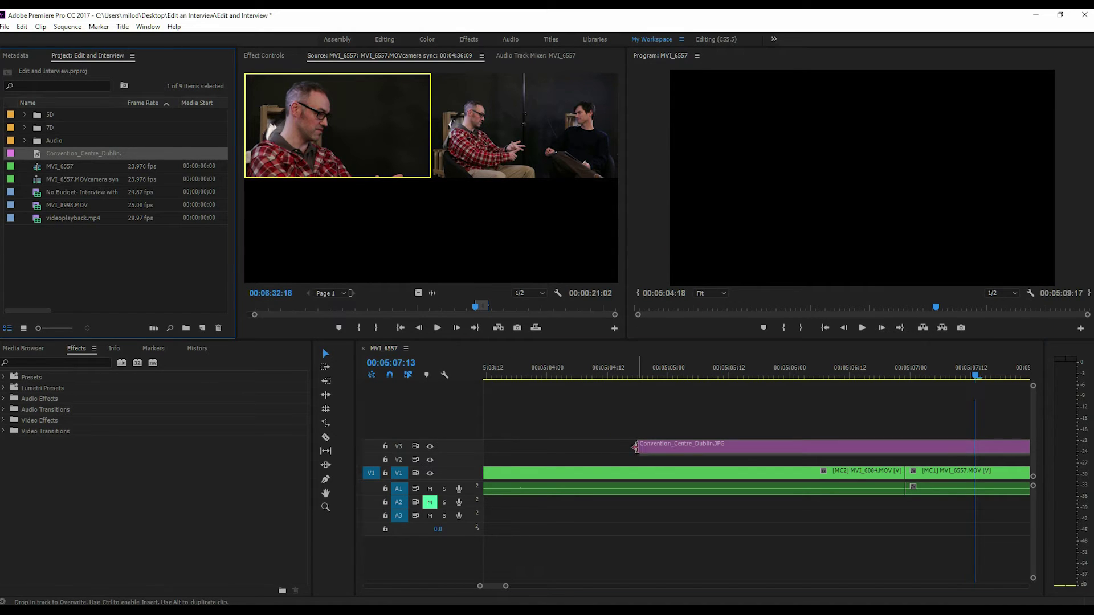
pyautogui.moveTo(1028, 447); pyautogui.dragTo(930, 448)
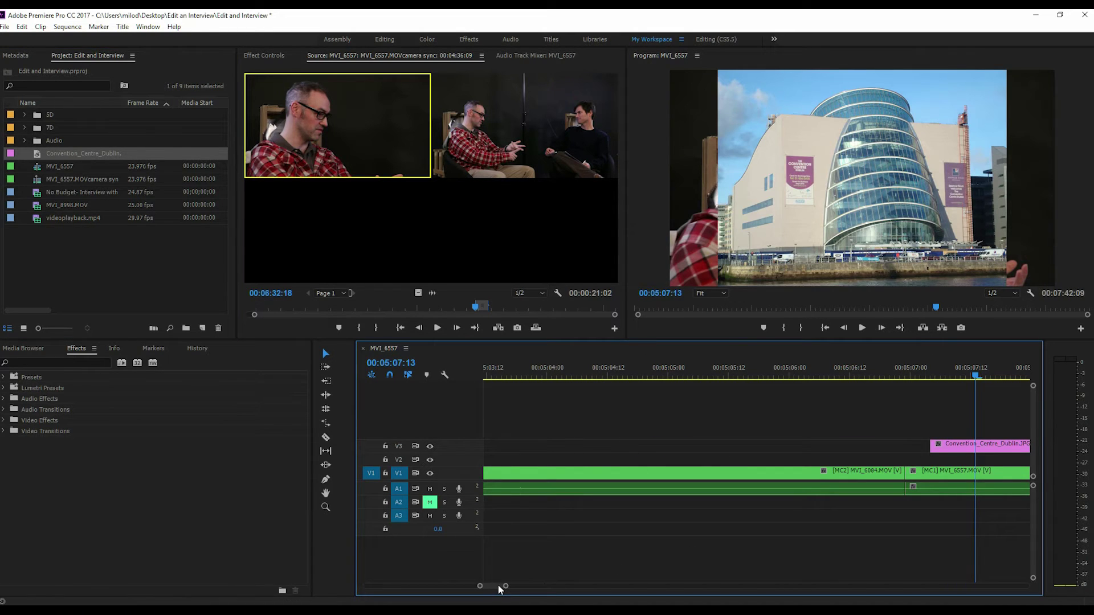
pyautogui.moveTo(506, 589); pyautogui.dragTo(513, 587)
# Move the photo clip down to V2 and enlarge its Motion scale to 137%.
pyautogui.moveTo(837, 449); pyautogui.dragTo(705, 462)
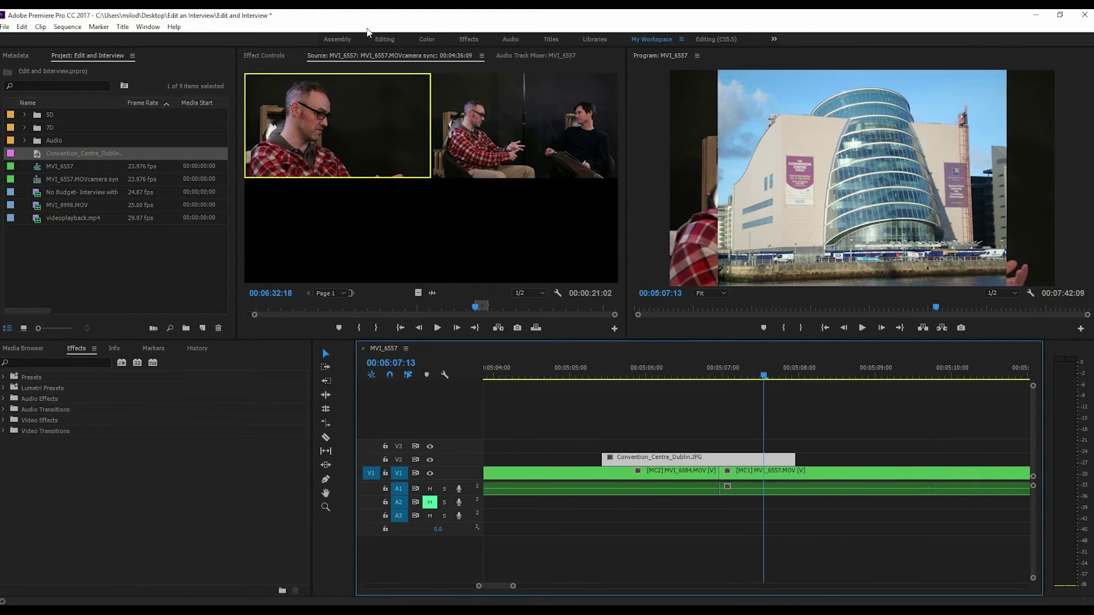
pyautogui.click(264, 55)
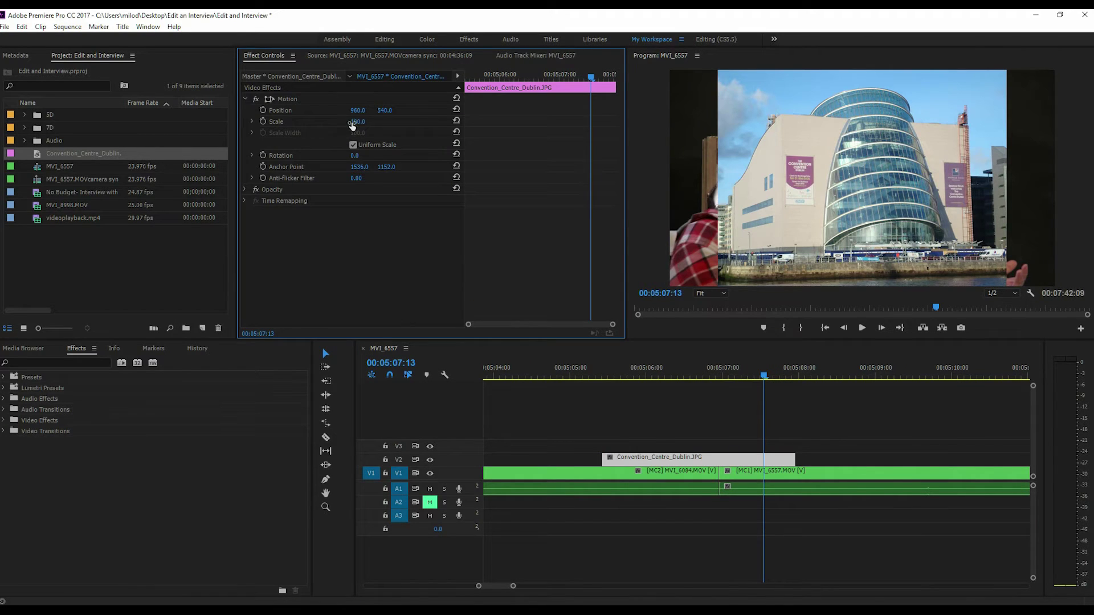
pyautogui.moveTo(357, 121); pyautogui.dragTo(378, 122)
# Preview the photo cutaway from just before it starts until it ends.
pyautogui.click(535, 374)
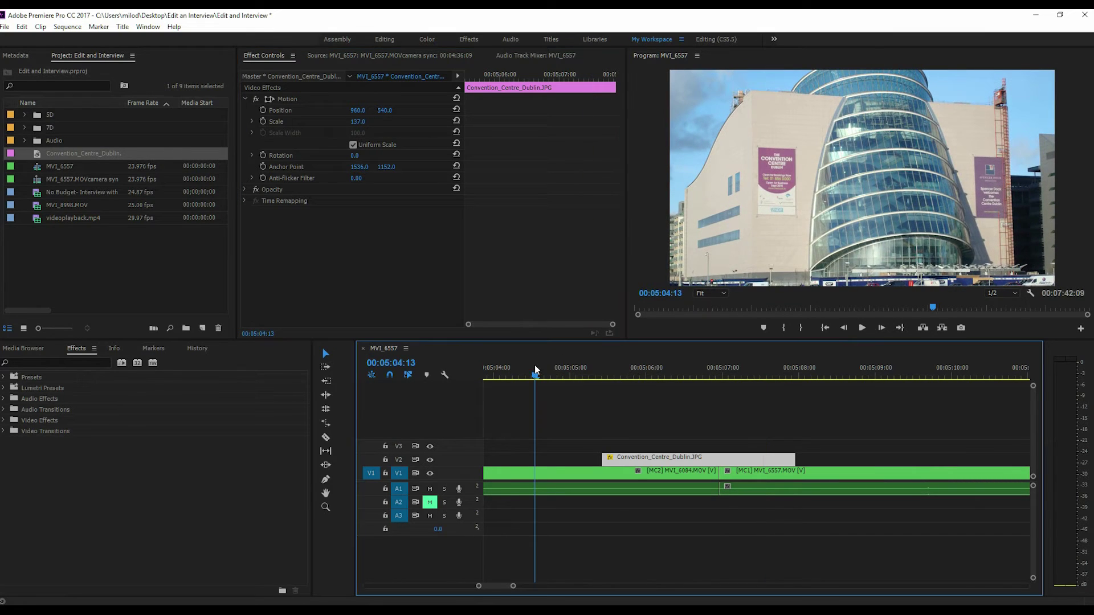
pyautogui.press('Down')
pyautogui.press('space')
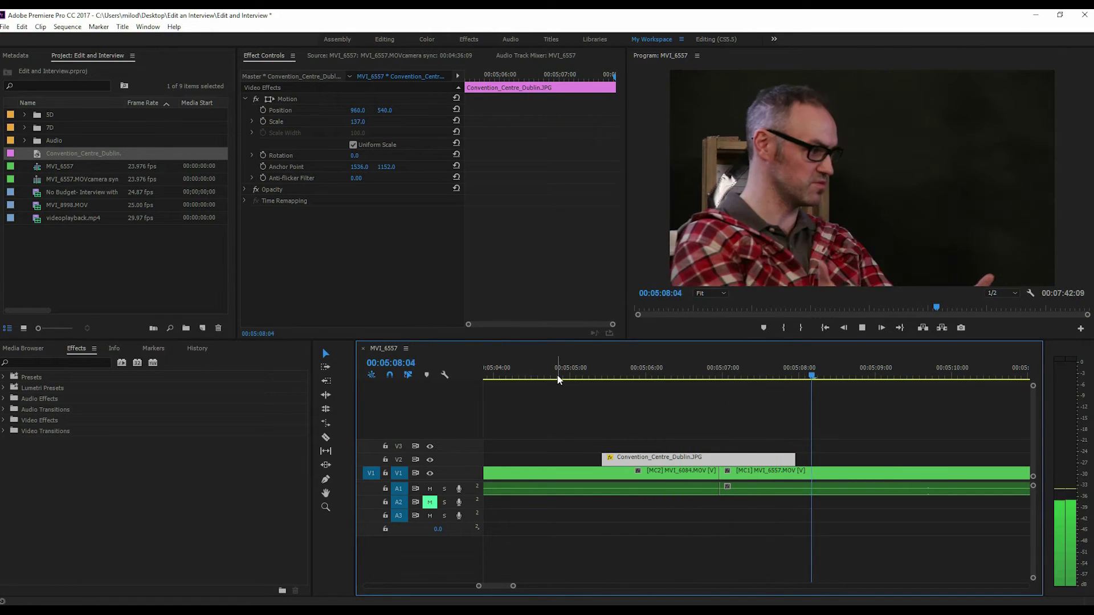
pyautogui.press('space')
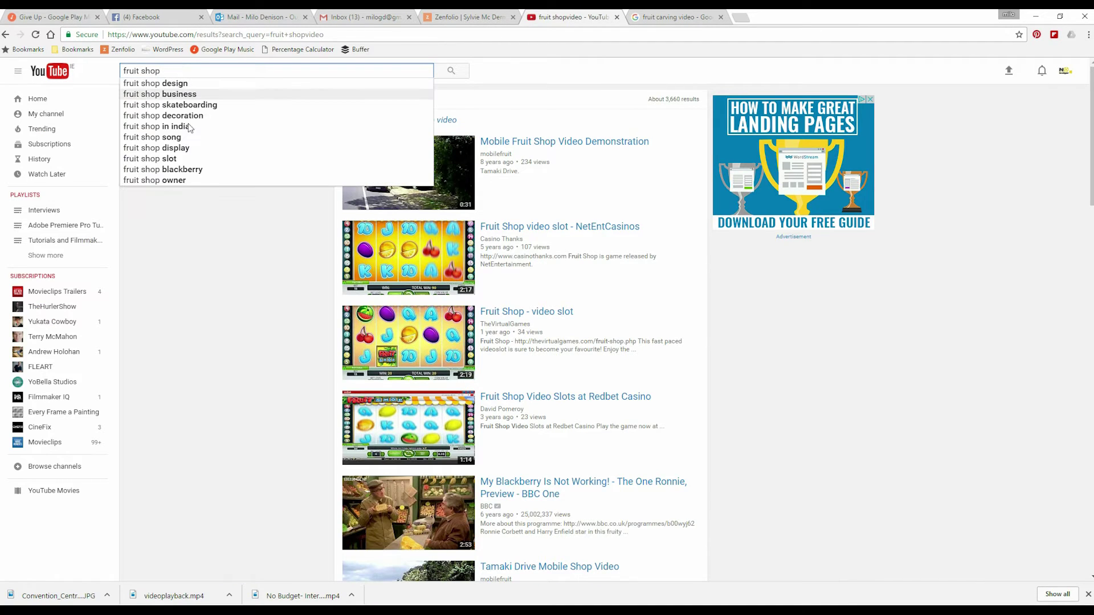
# Search YouTube for 'fruit shopvideo' and filter results to Creative Commons videos.
pyautogui.press('Return')
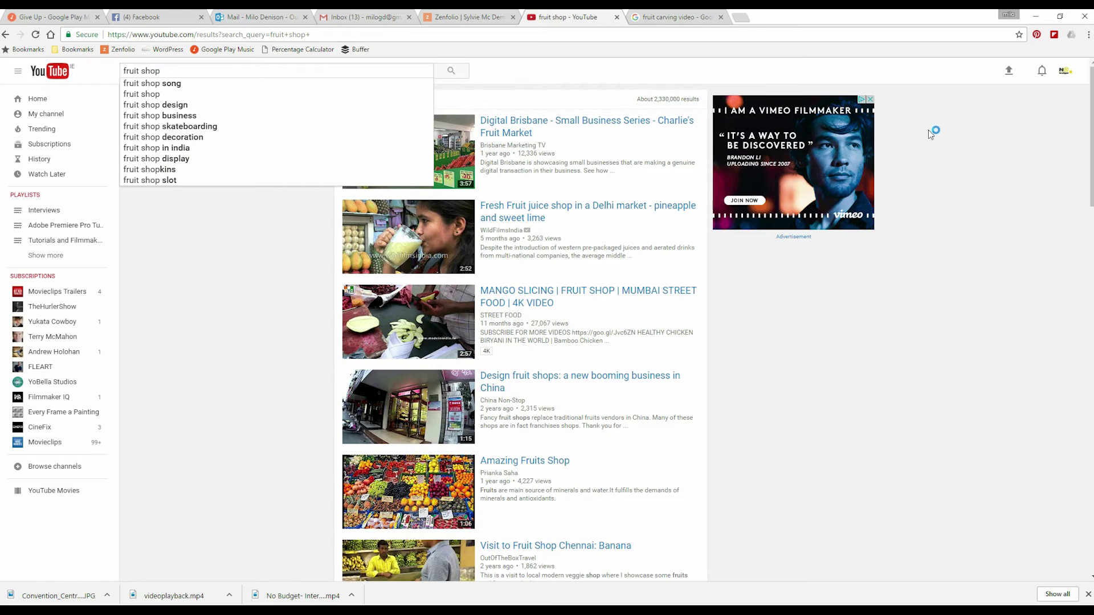
pyautogui.click(531, 74)
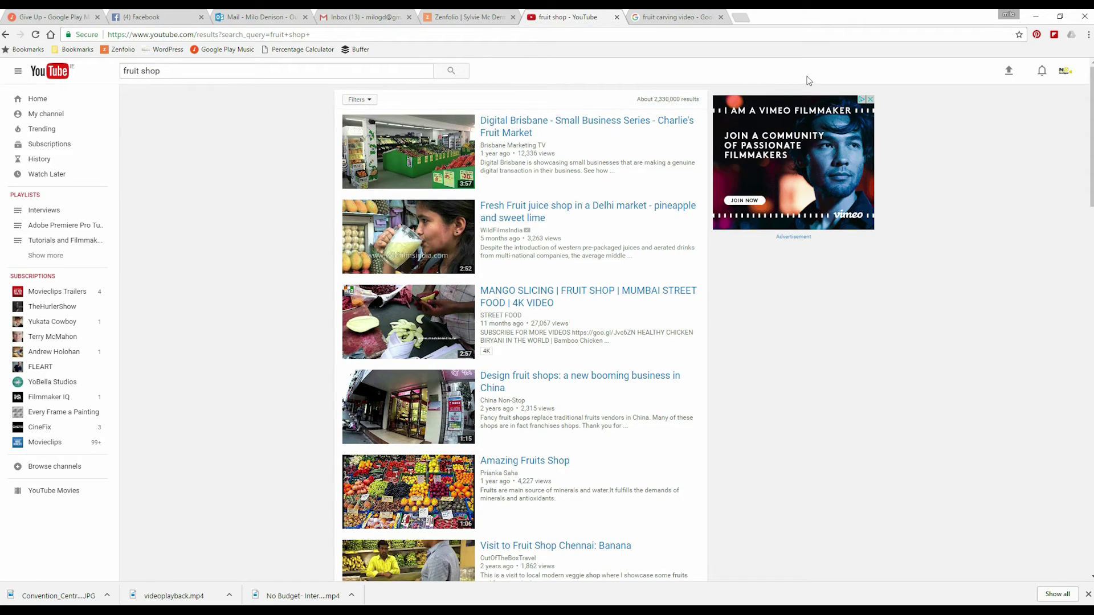
pyautogui.click(359, 99)
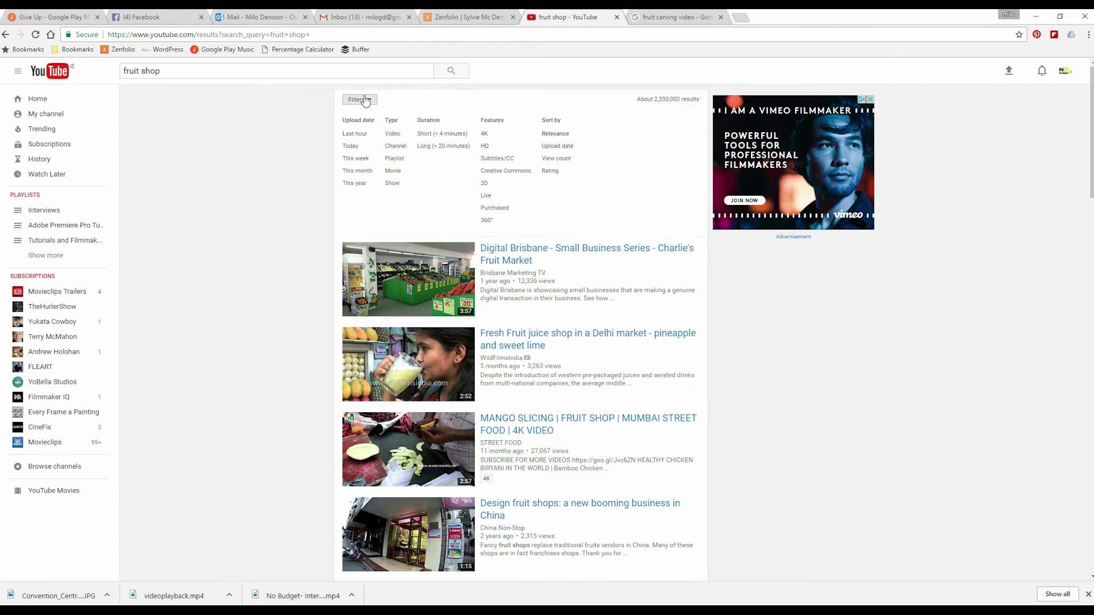
pyautogui.click(513, 170)
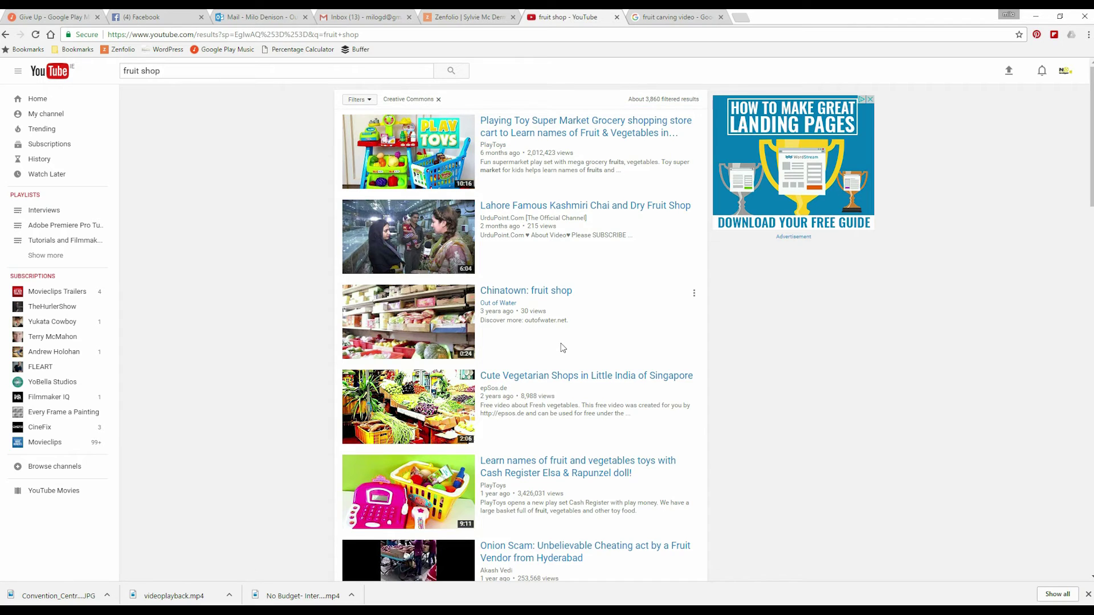
# Watch 'Funny Vegetables Shop in Barcelona of Spain', skipping ahead to about 0:21, then pause it.
pyautogui.click(590, 402)
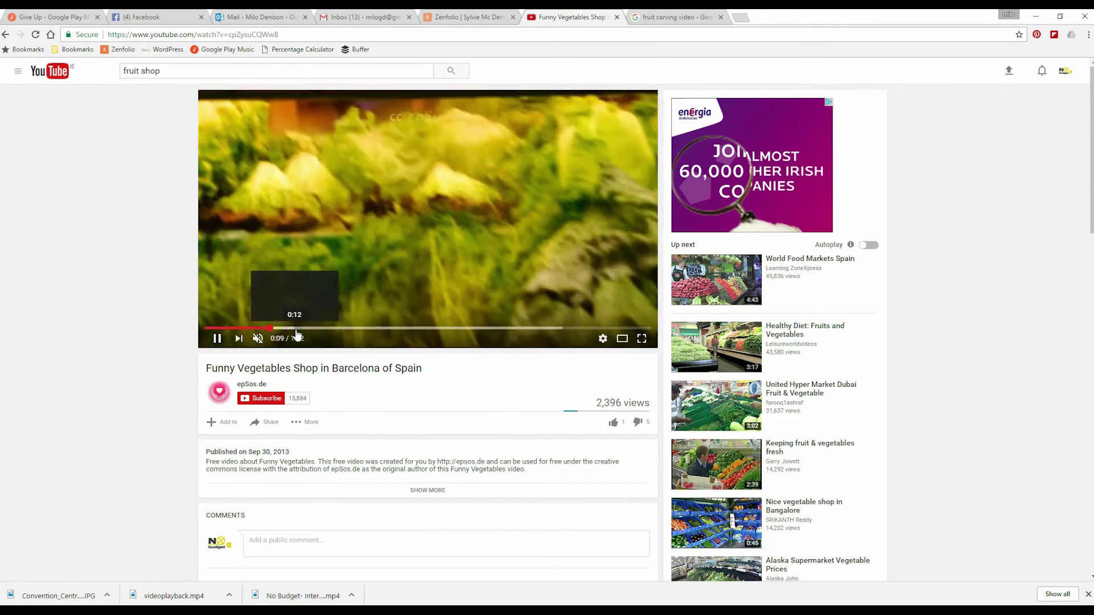
pyautogui.click(297, 328)
pyautogui.click(360, 329)
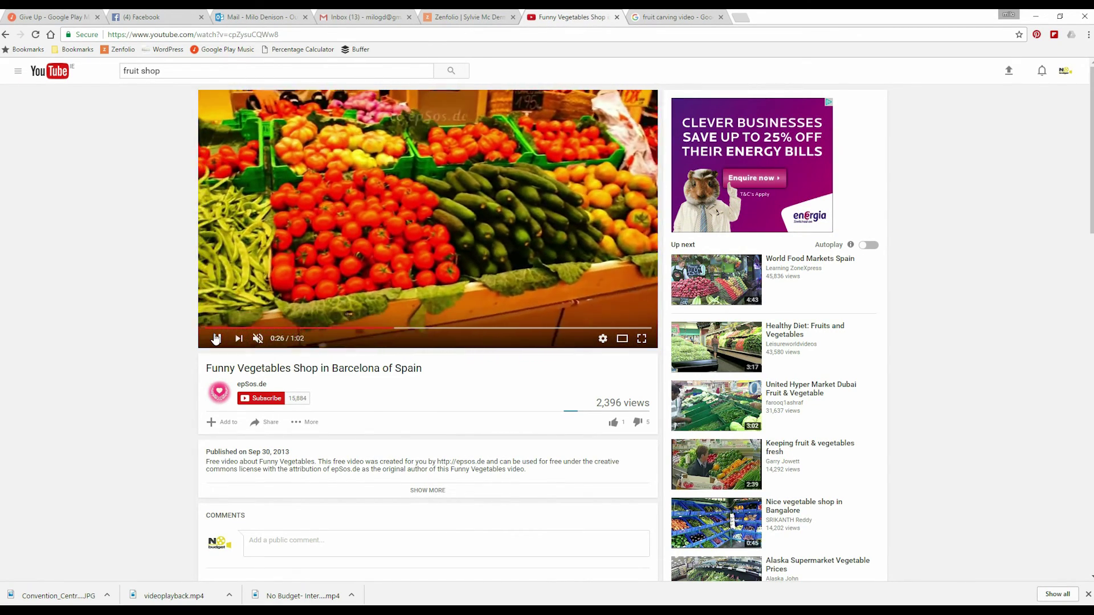
pyautogui.click(216, 338)
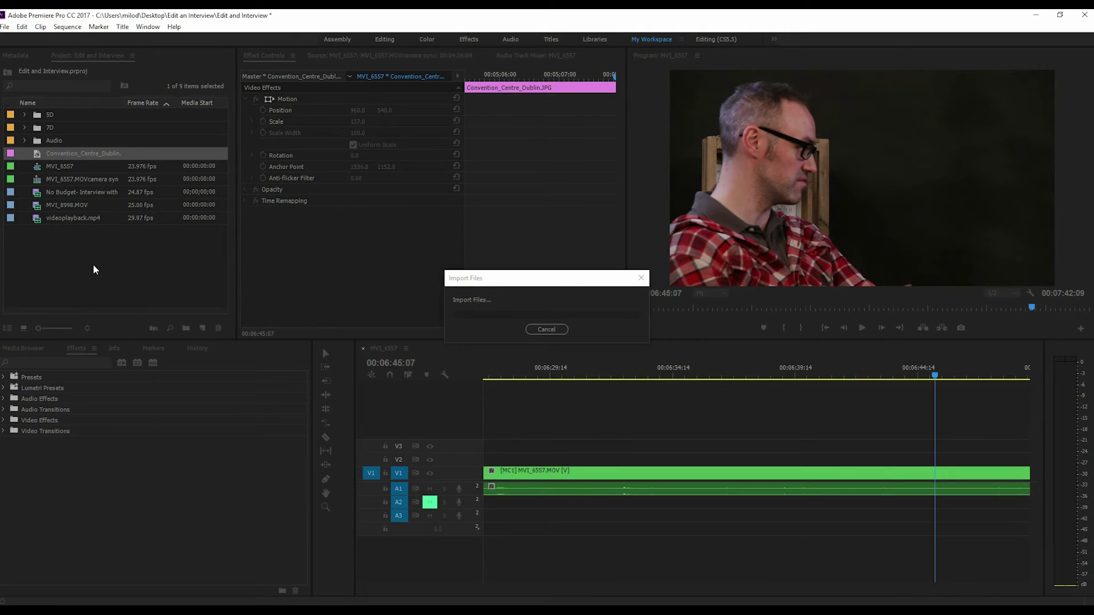
# Add the Funny Vegetables clip above the interview and trim off its beginning.
pyautogui.doubleClick(39, 220)
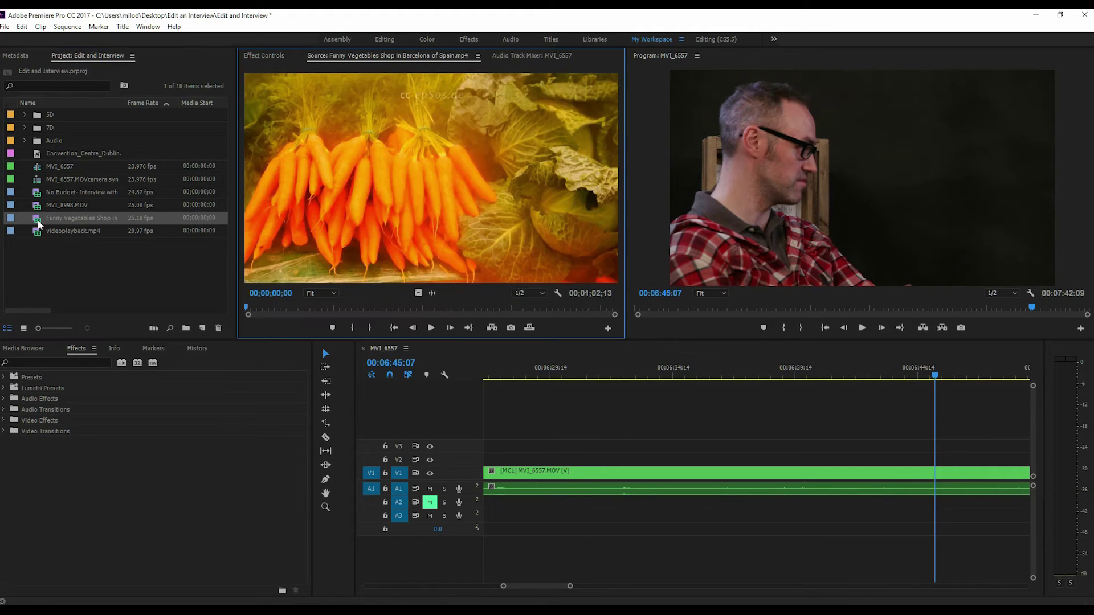
pyautogui.moveTo(39, 220); pyautogui.dragTo(681, 448)
pyautogui.moveTo(570, 587); pyautogui.dragTo(652, 560)
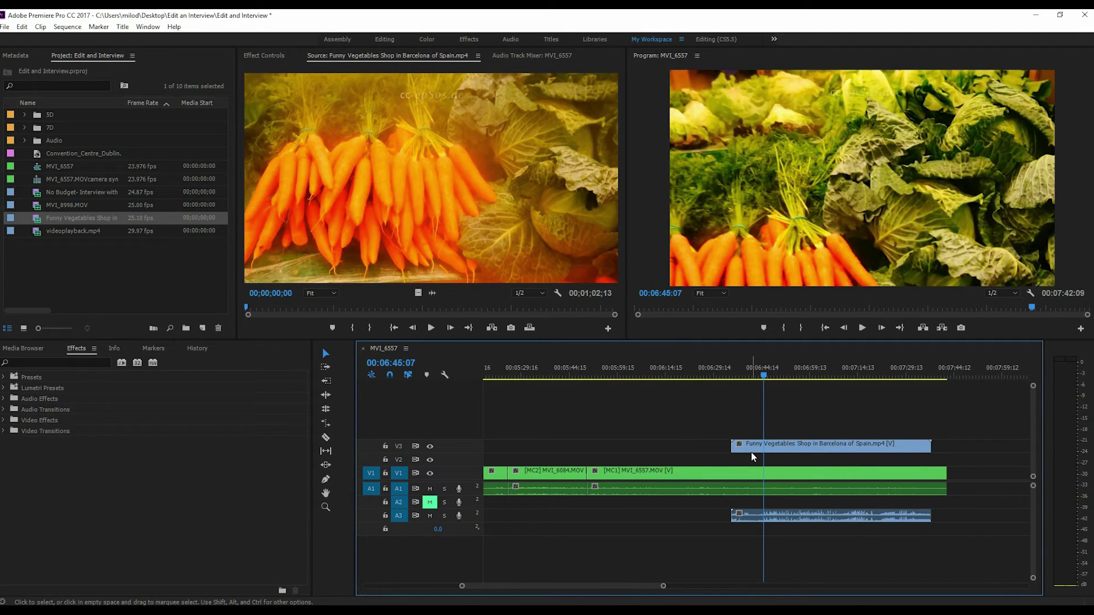
pyautogui.moveTo(733, 447); pyautogui.dragTo(831, 449)
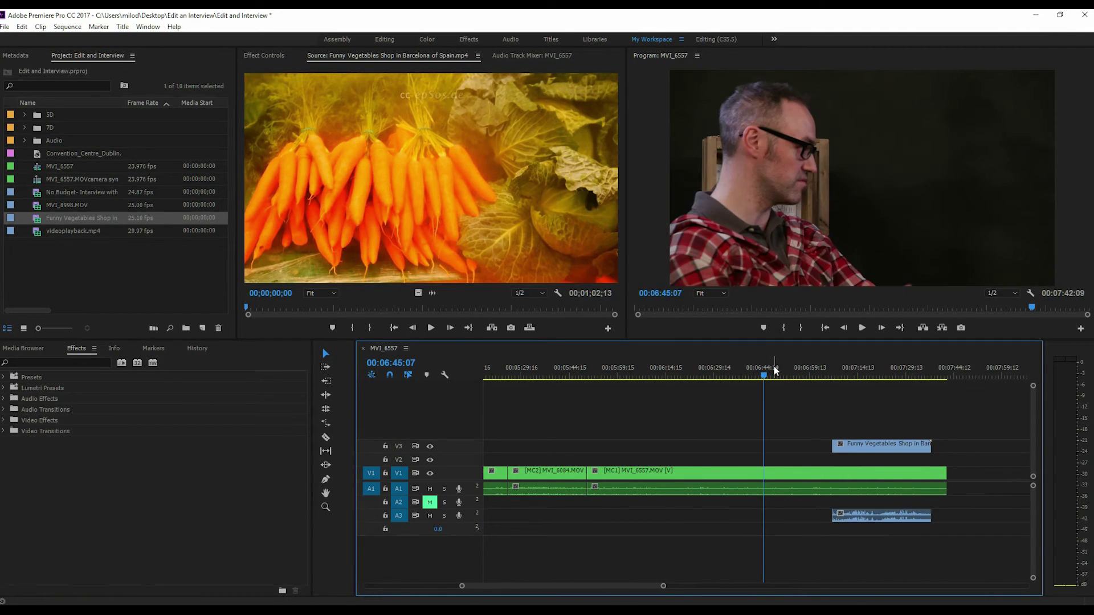
pyautogui.moveTo(770, 376); pyautogui.dragTo(863, 379)
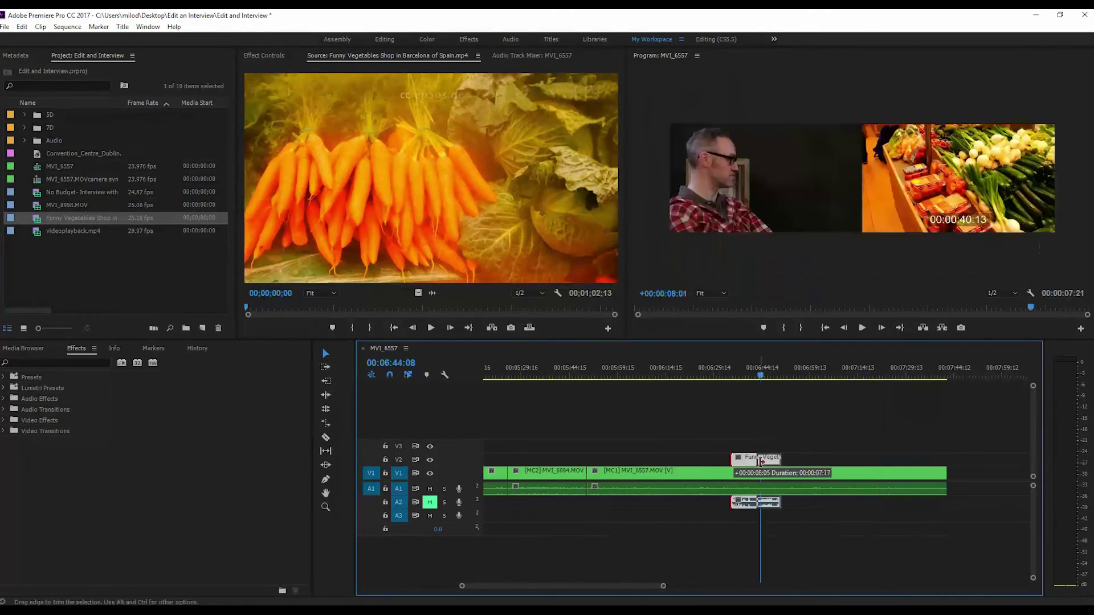
# Review the vegetable-shop cutaway over the interview and shorten its end.
pyautogui.moveTo(762, 381); pyautogui.dragTo(756, 381)
pyautogui.press('space')
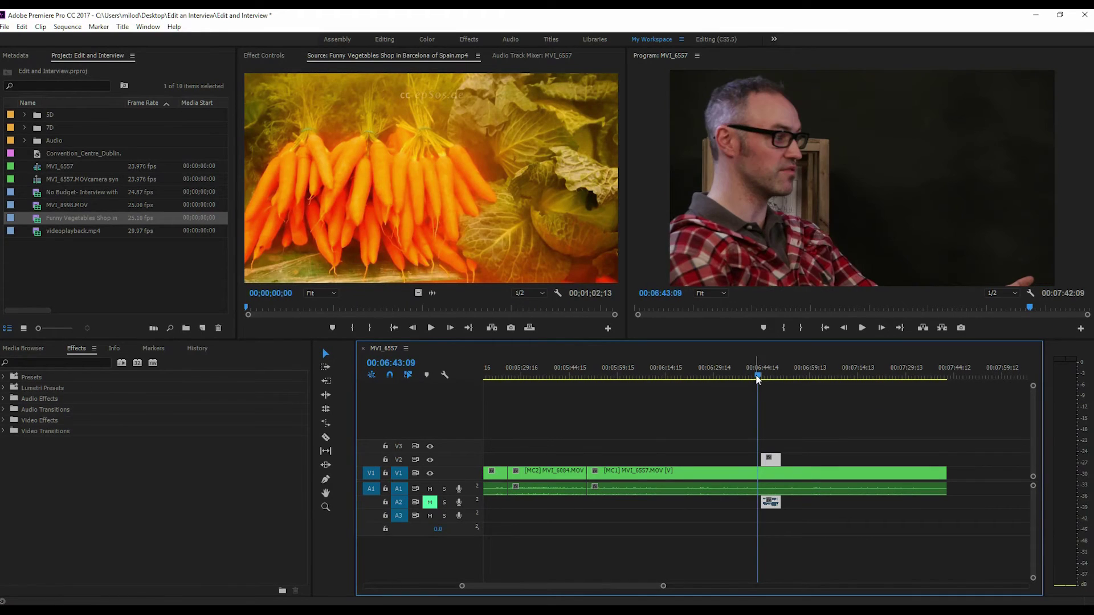
pyautogui.press('space')
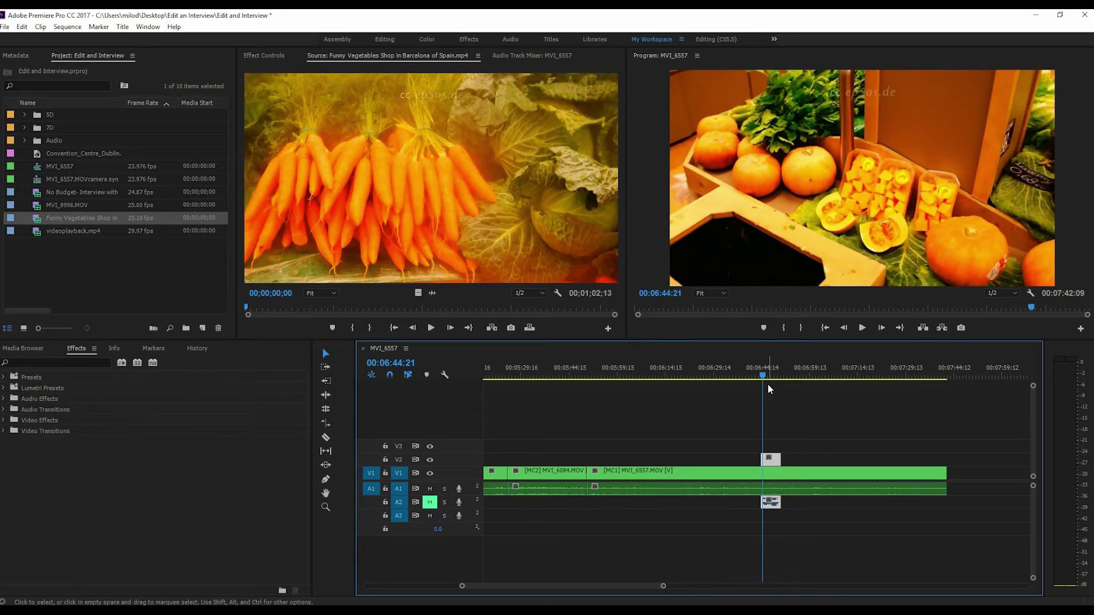
pyautogui.moveTo(763, 376); pyautogui.dragTo(756, 374)
pyautogui.press('space')
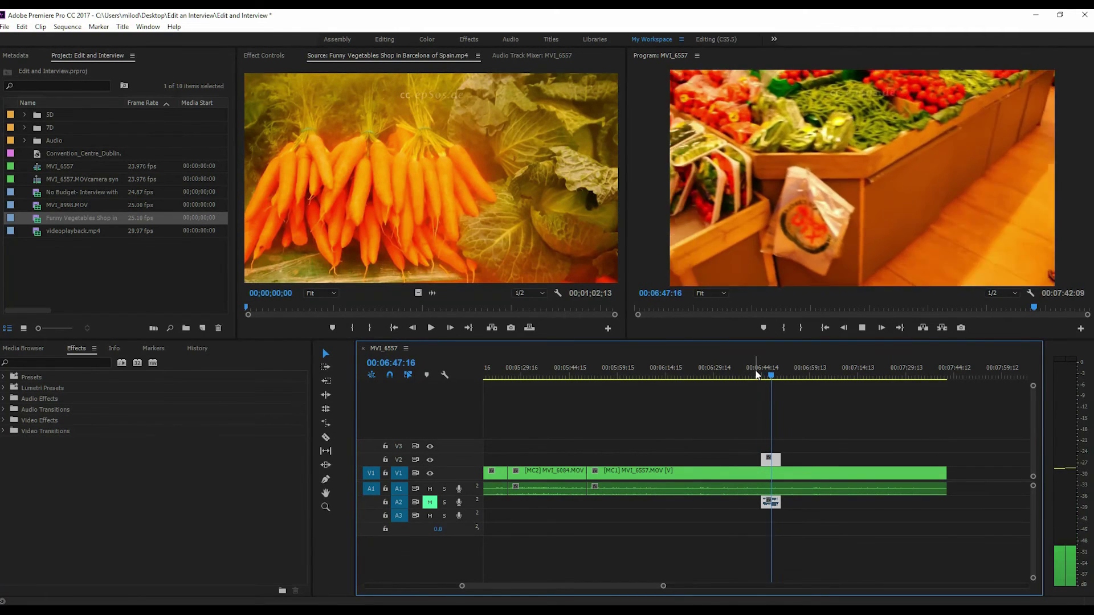
pyautogui.press('space')
pyautogui.moveTo(780, 457); pyautogui.dragTo(771, 456)
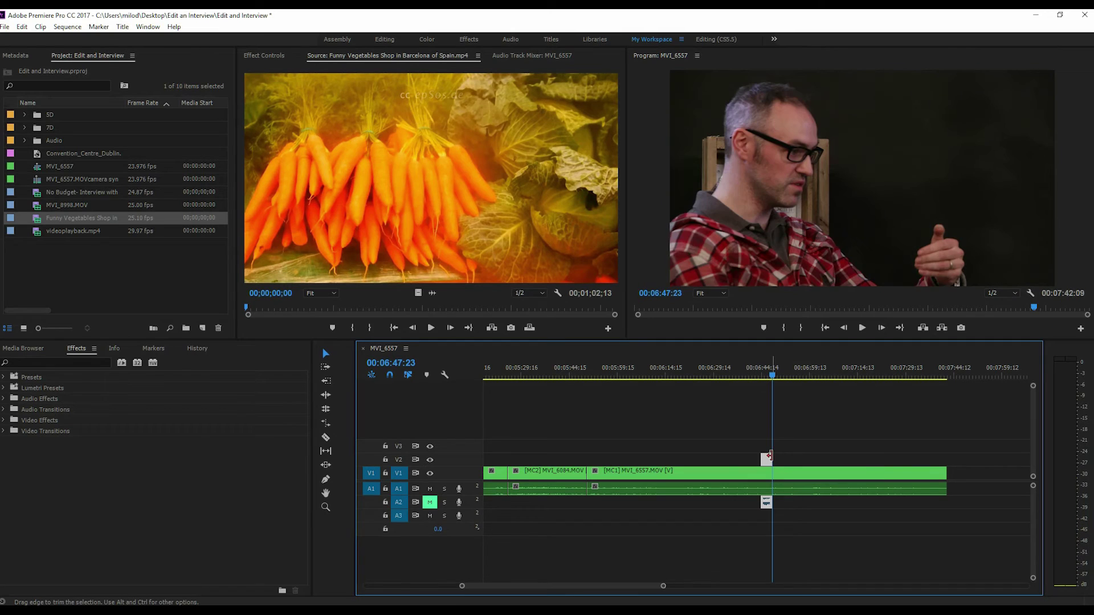
pyautogui.click(765, 371)
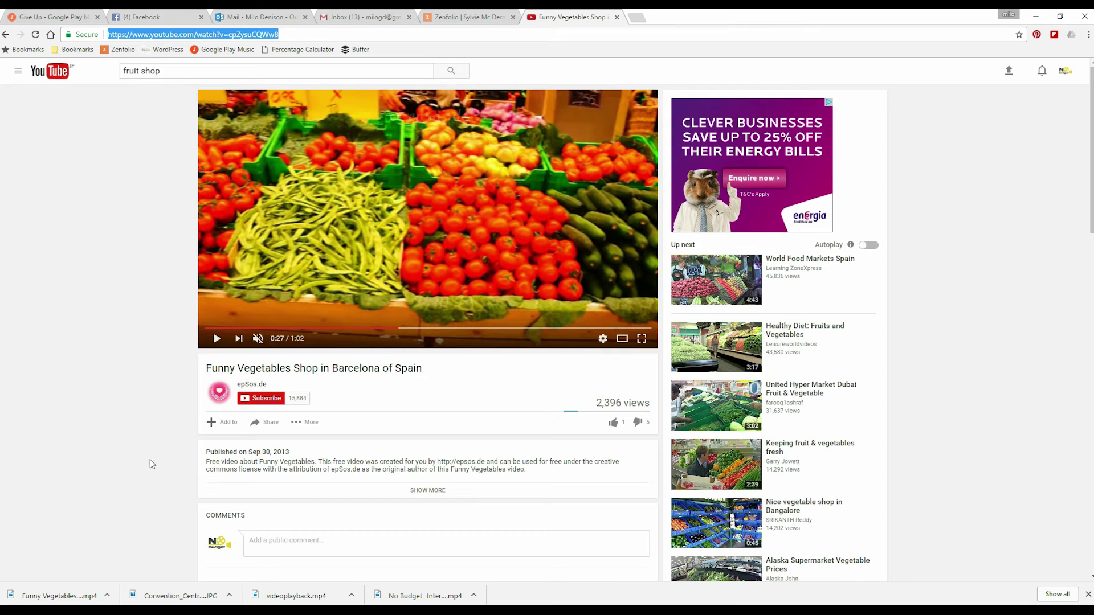
pyautogui.click(131, 436)
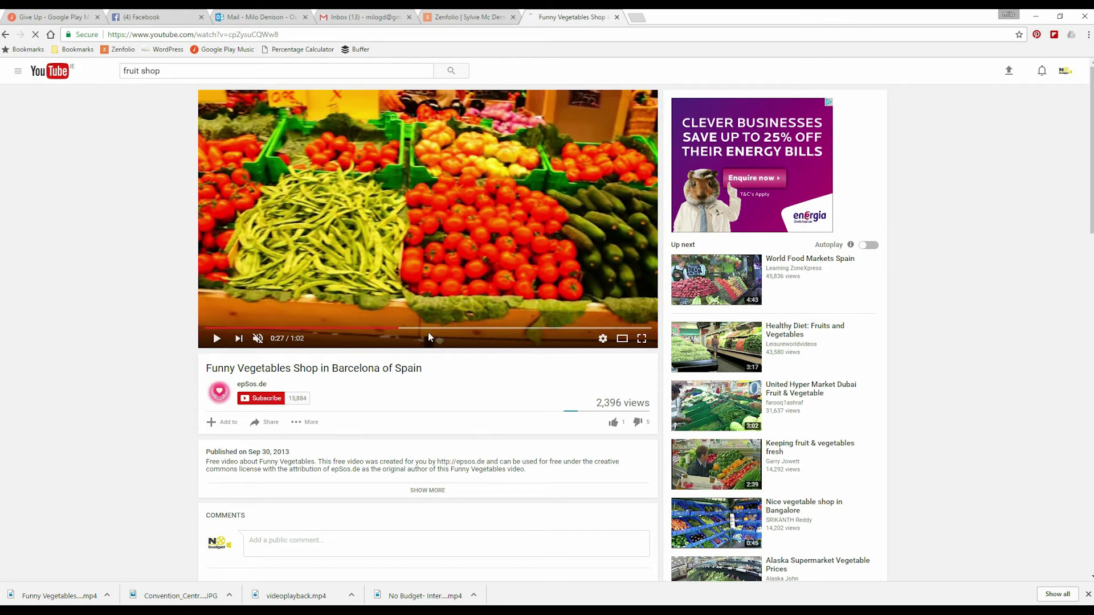
# Minimise Chrome to return to the Premiere Pro interview edit.
pyautogui.click(1035, 16)
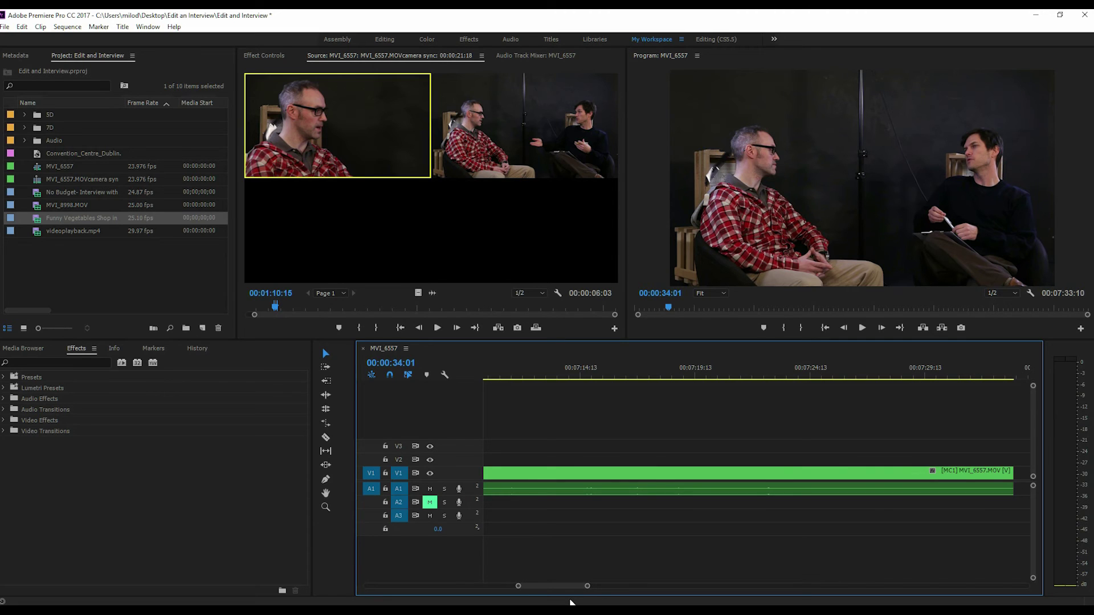
# Scroll the timeline to the 00:01:50 area and park the playhead before the MC2 shot.
pyautogui.moveTo(561, 586); pyautogui.dragTo(402, 595)
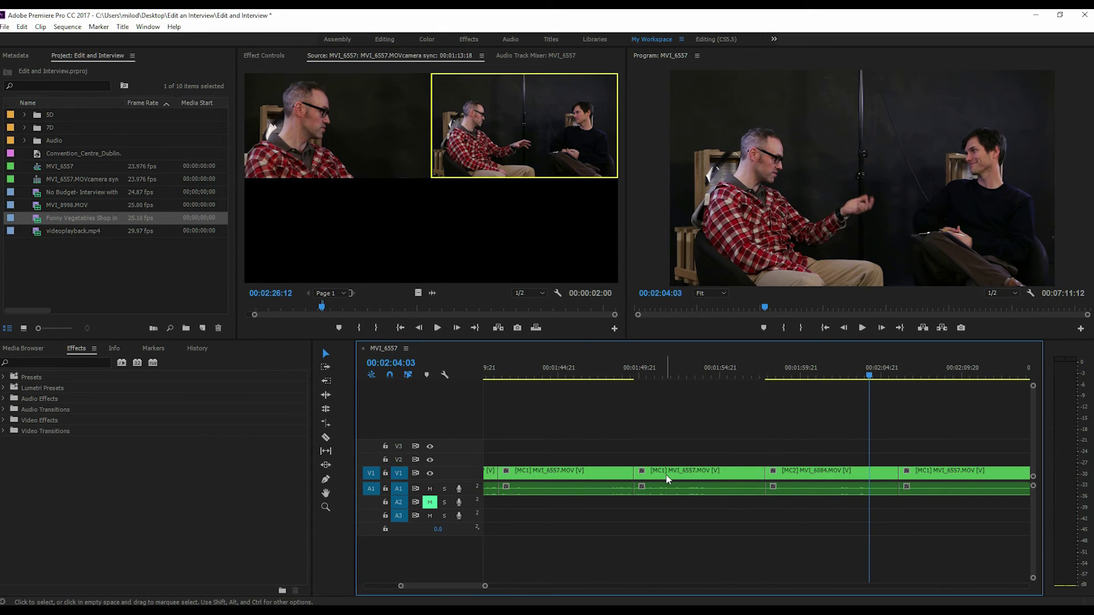
pyautogui.scroll(-3, 667, 478)
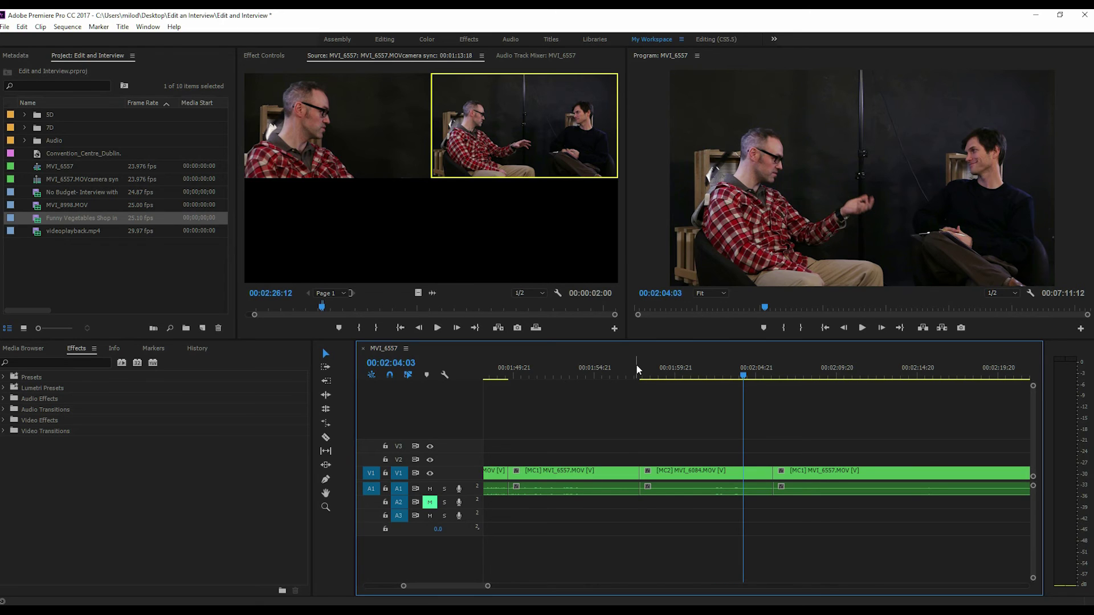
pyautogui.click(634, 370)
# Delete the MC2 clip section and review the edit from 00:01:48.
pyautogui.press('space')
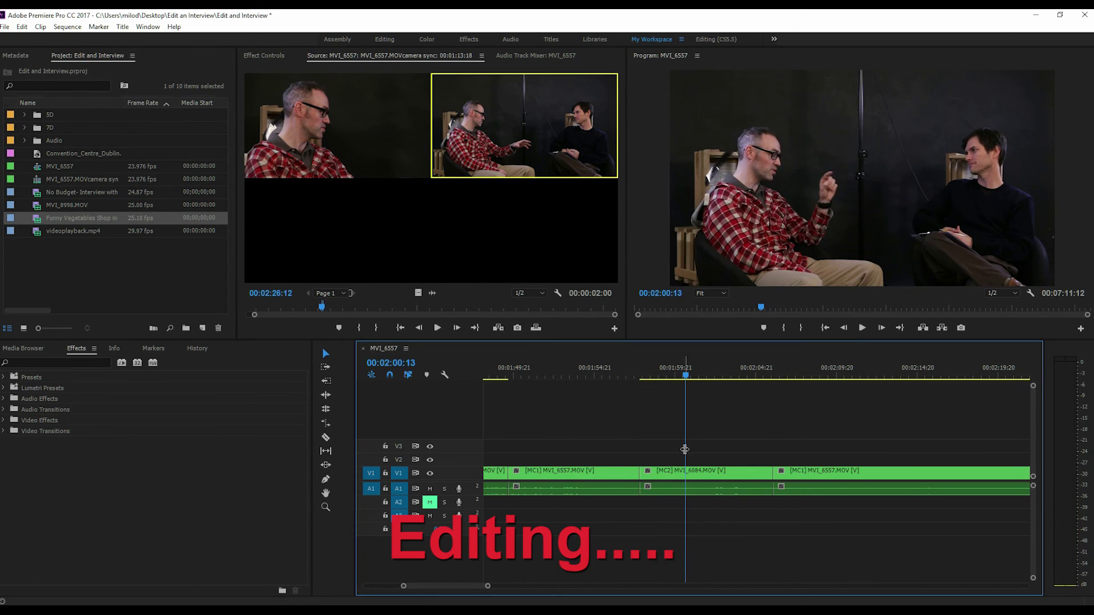
pyautogui.click(704, 475)
pyautogui.press('Delete')
pyautogui.click(771, 360)
pyautogui.press('space')
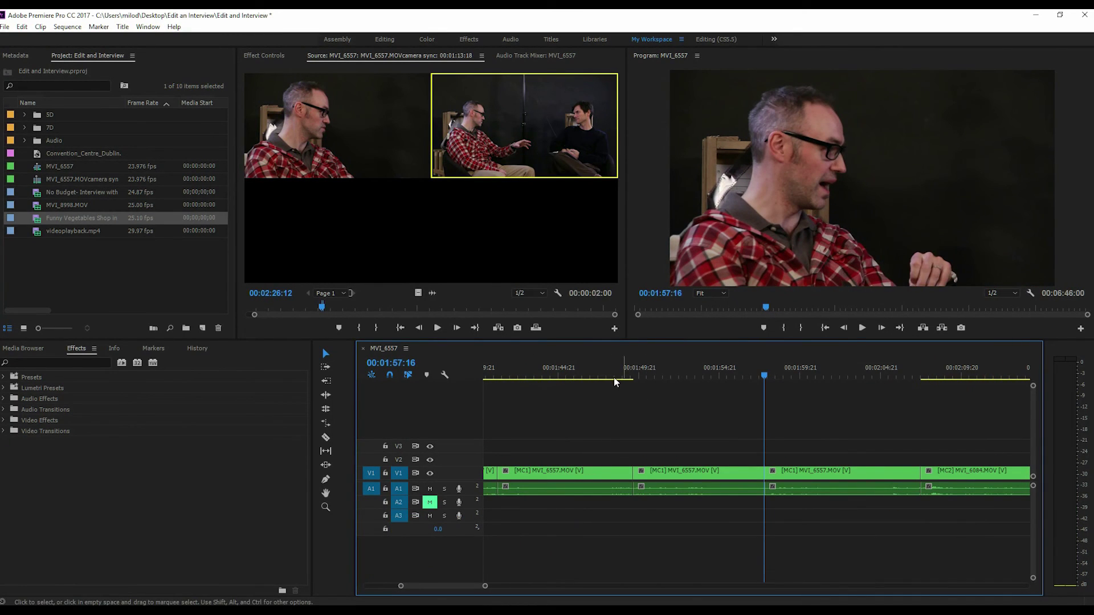
pyautogui.click(609, 377)
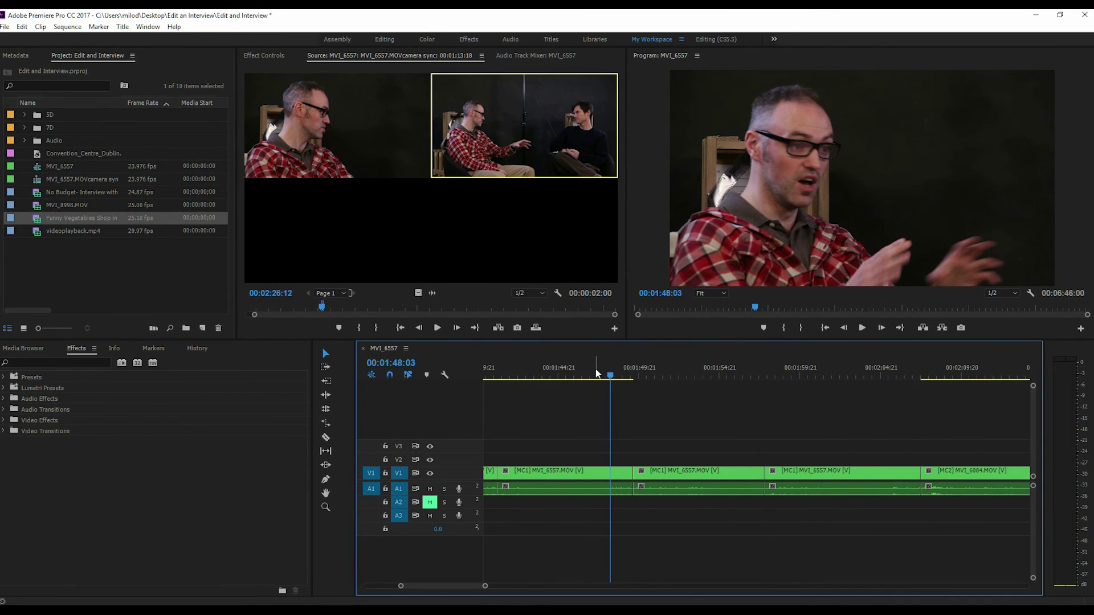
pyautogui.press('space')
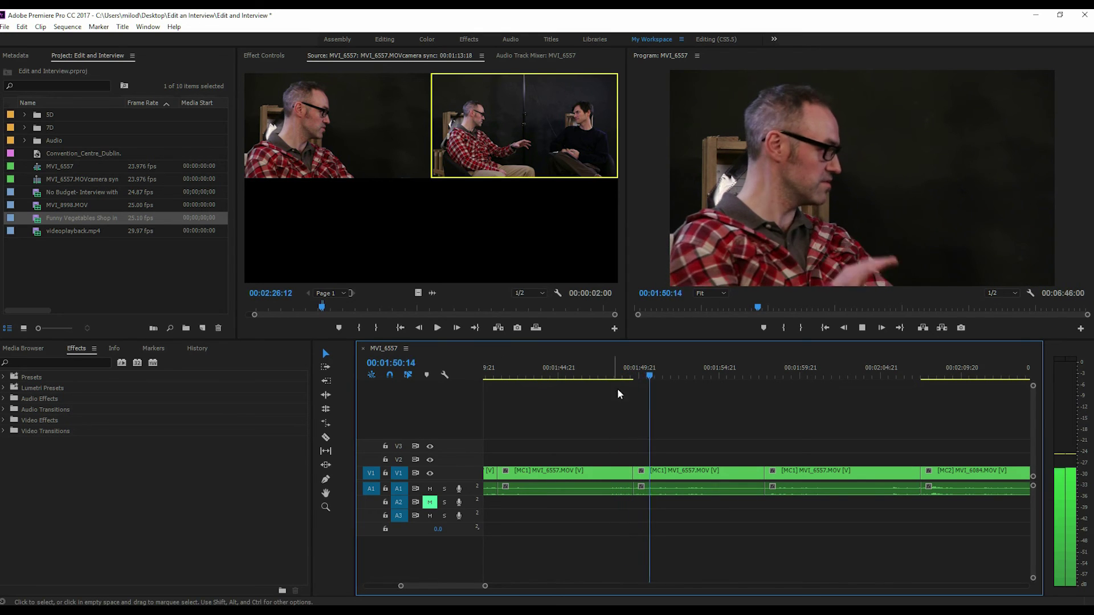
# Switch the following MC1 clip to camera angle 2 and play it back.
pyautogui.click(693, 477)
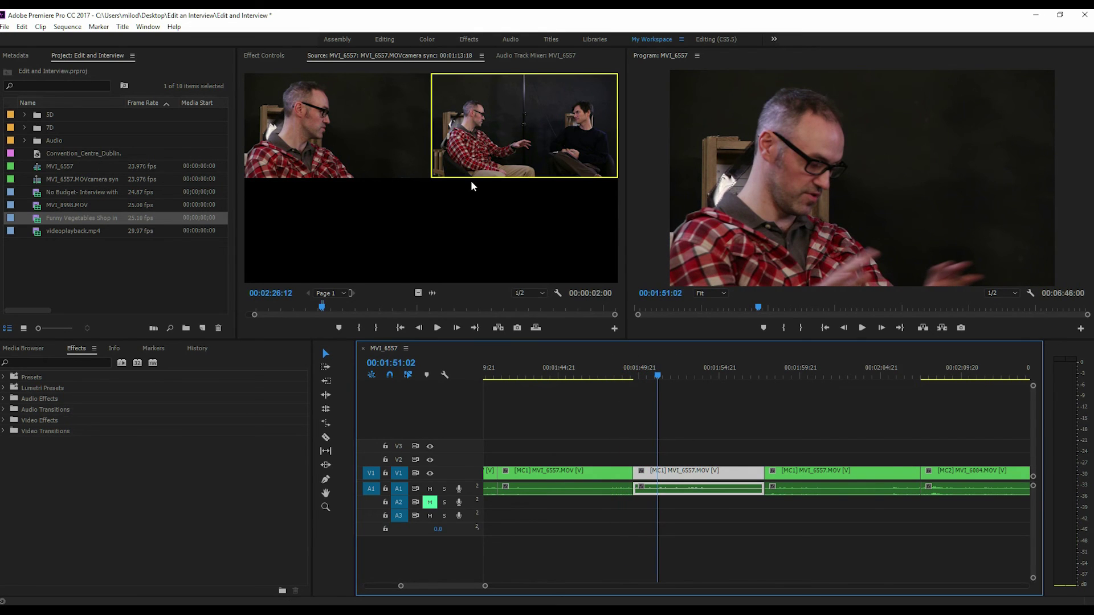
pyautogui.press('f')
pyautogui.click(487, 145)
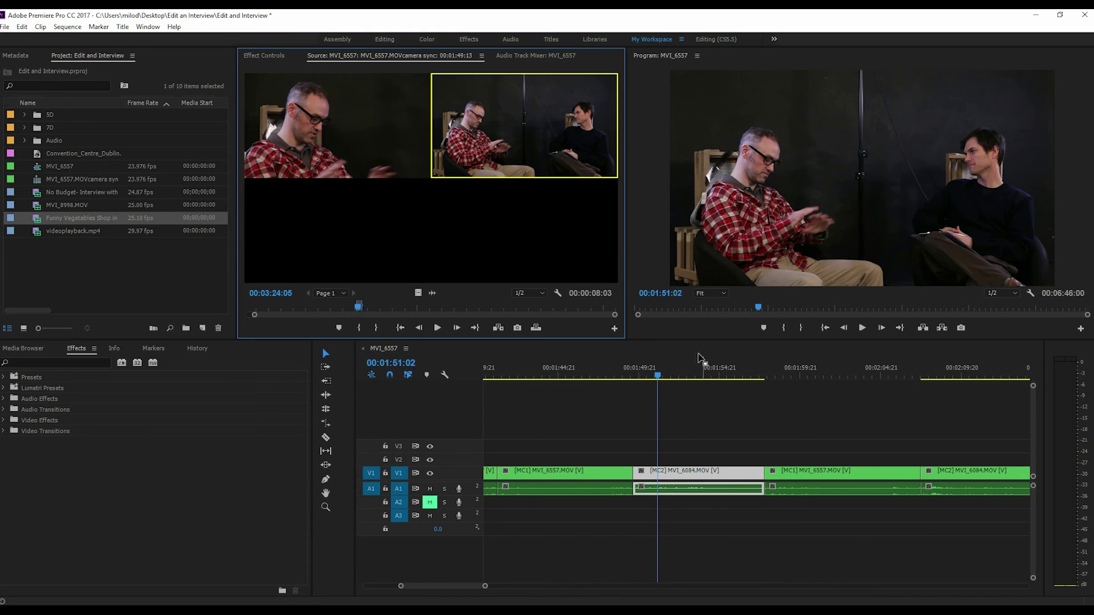
pyautogui.click(623, 375)
pyautogui.press('space')
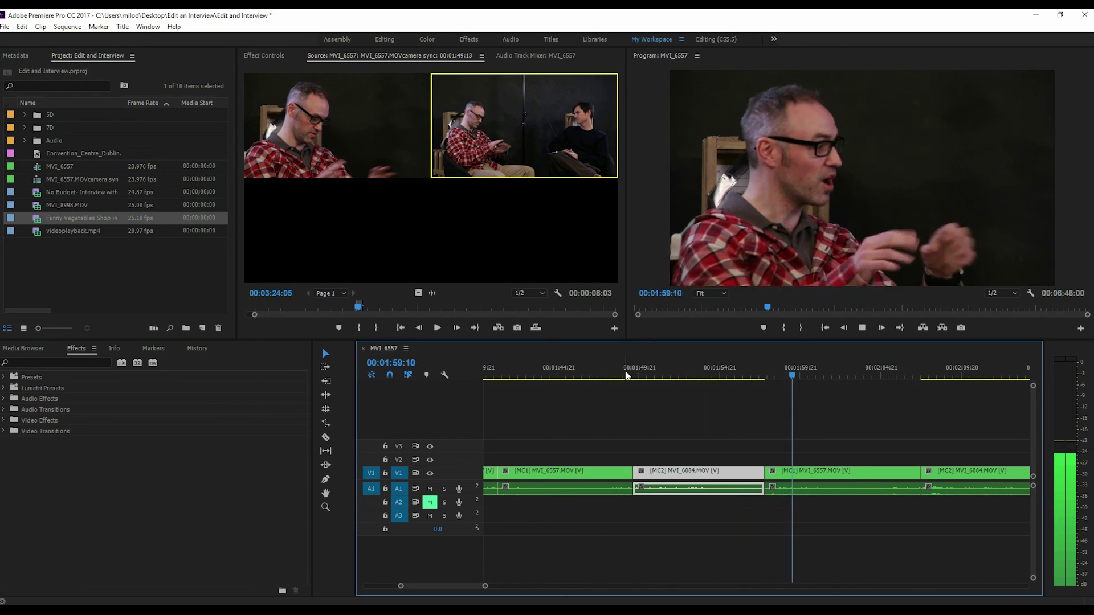
pyautogui.press('space')
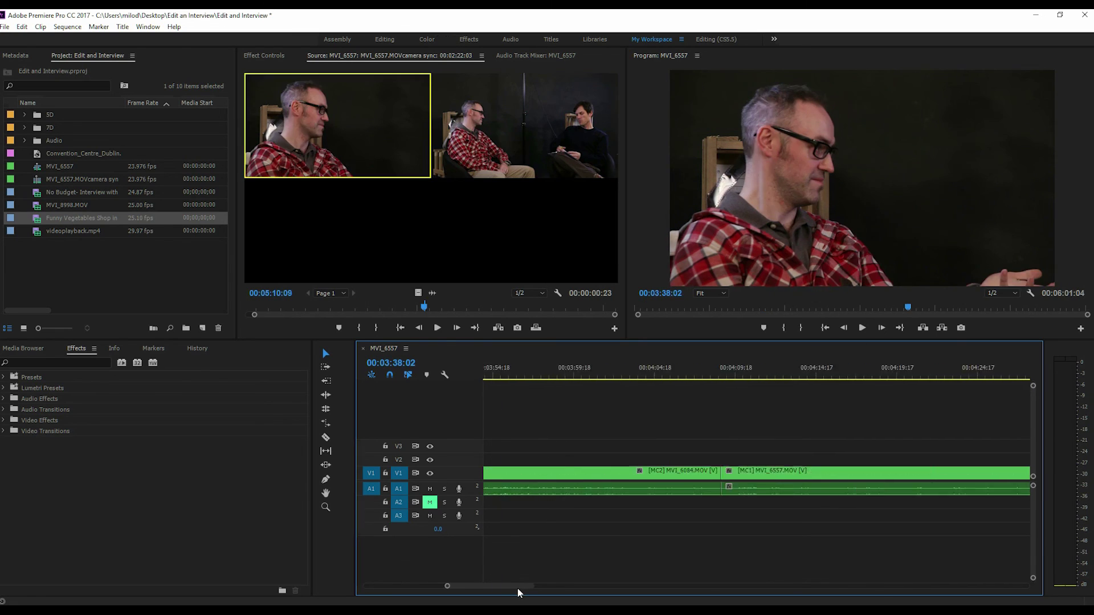
pyautogui.moveTo(517, 588)
pyautogui.mouseDown()
pyautogui.moveTo(557, 602)
pyautogui.moveTo(517, 593)
pyautogui.moveTo(534, 600)
pyautogui.mouseUp()
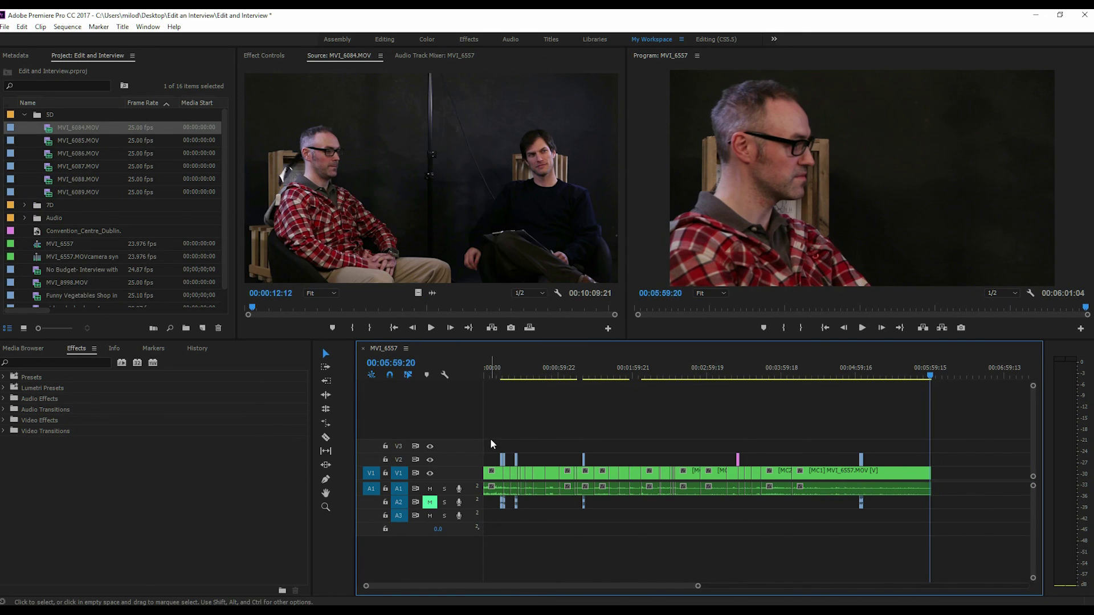
pyautogui.moveTo(489, 439); pyautogui.dragTo(525, 466)
pyautogui.click(583, 460)
pyautogui.moveTo(719, 449); pyautogui.dragTo(902, 466)
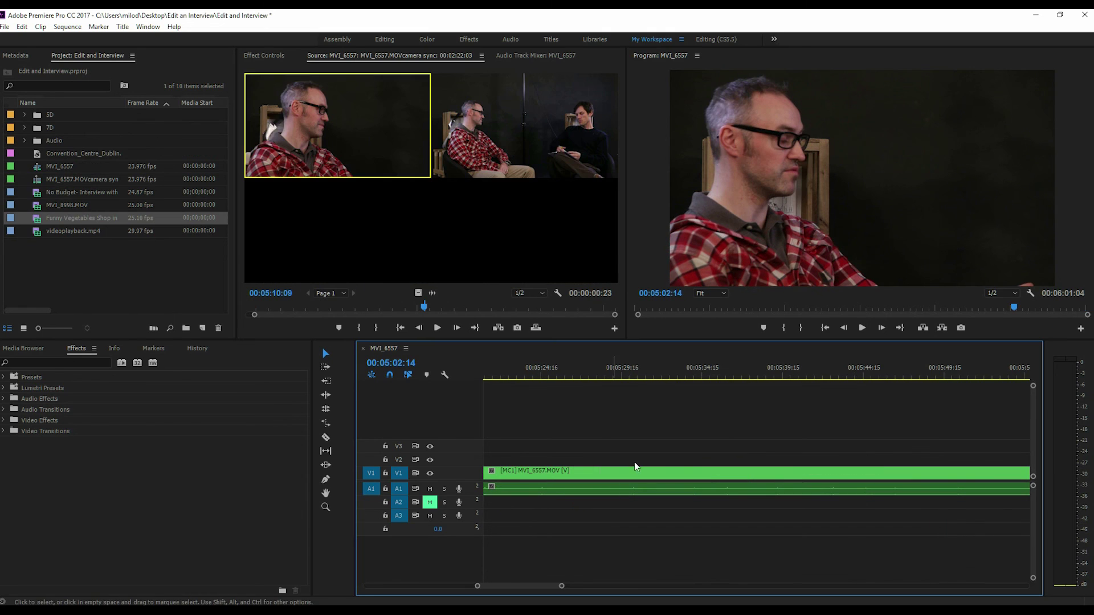
pyautogui.click(678, 367)
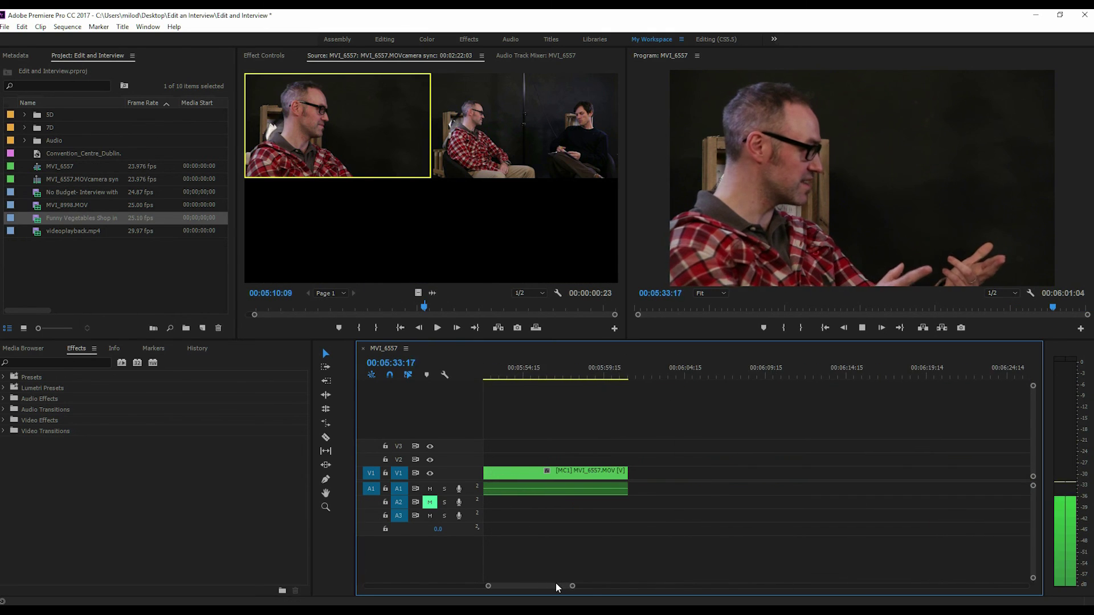
pyautogui.scroll(5, 556, 583)
pyautogui.press('space')
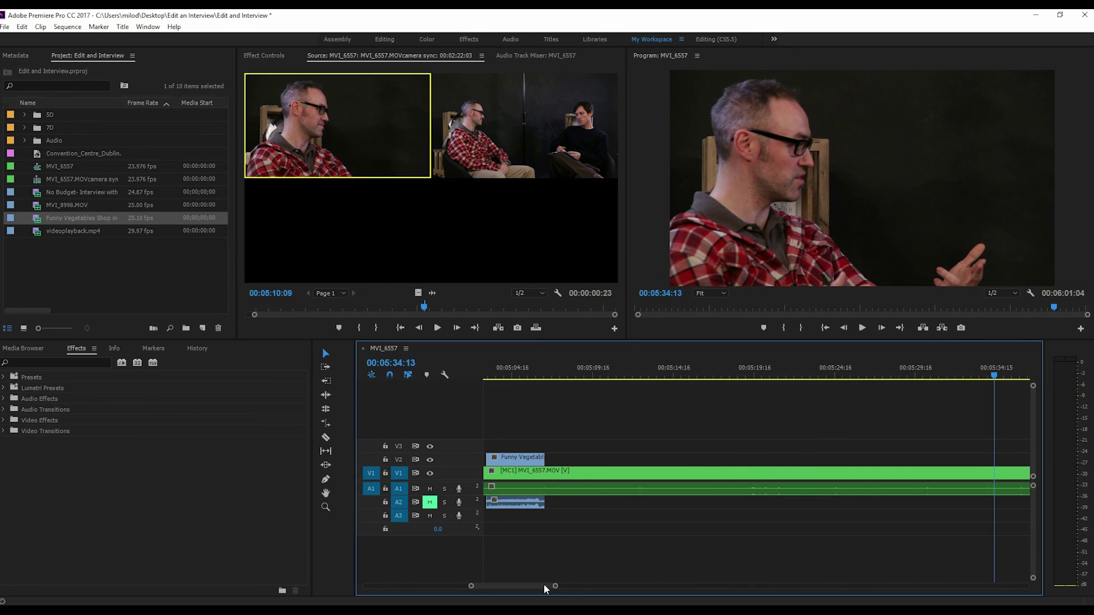